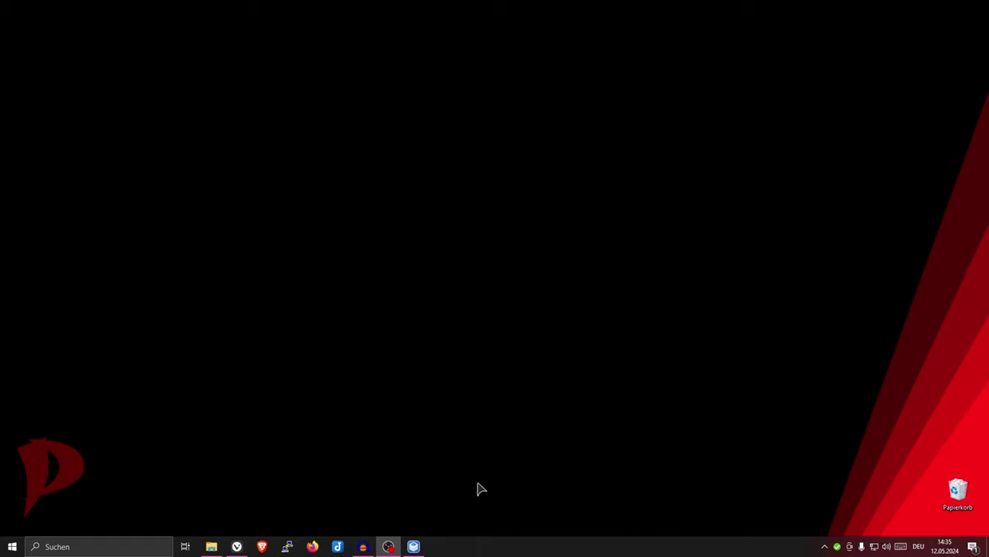
- Switch to Ashampoo Backup Pro 25 and open the error log of the "test" backup plan
left_click(419, 546)
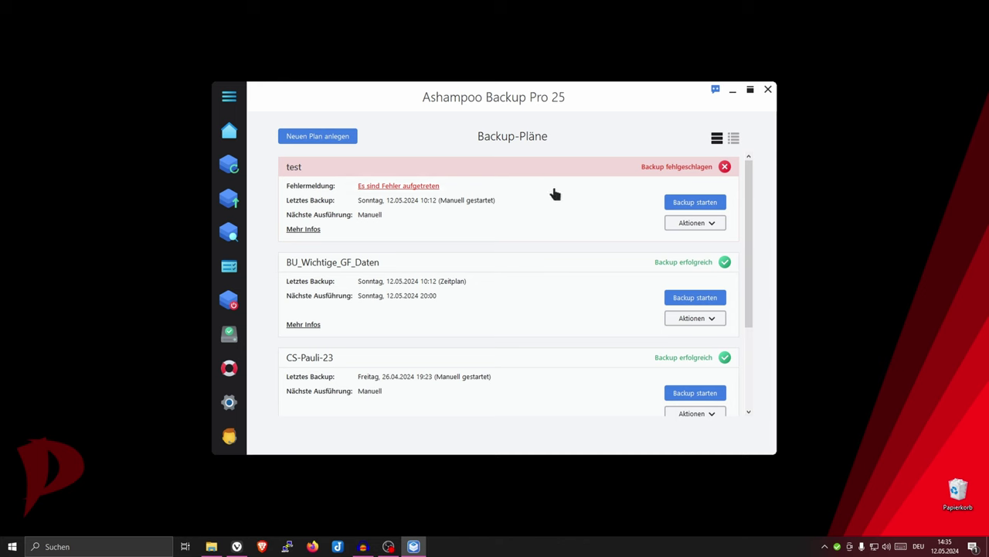
left_click(413, 190)
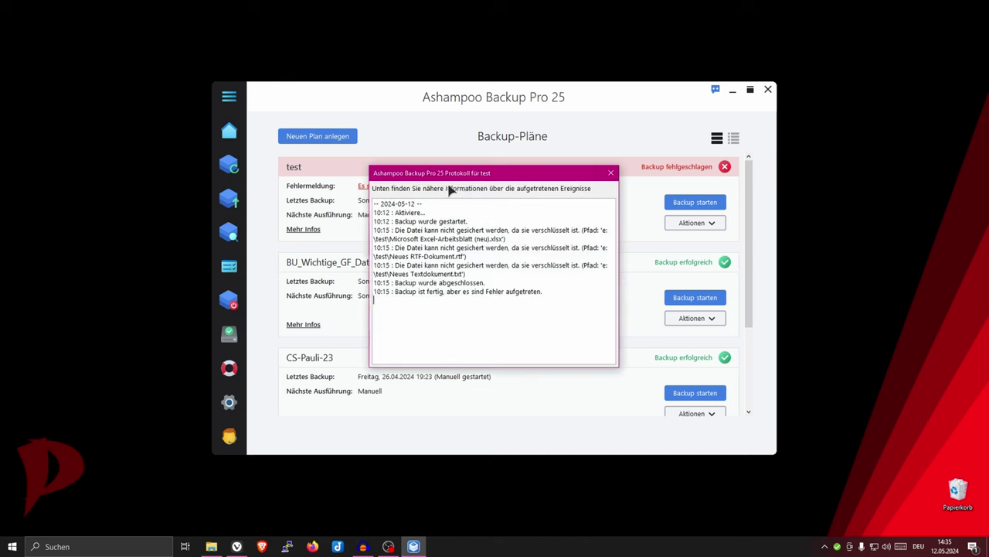
left_click(390, 338)
- Switch to File Explorer and check the compression and encryption attributes of the test folder on drive E
key("alt+Tab")
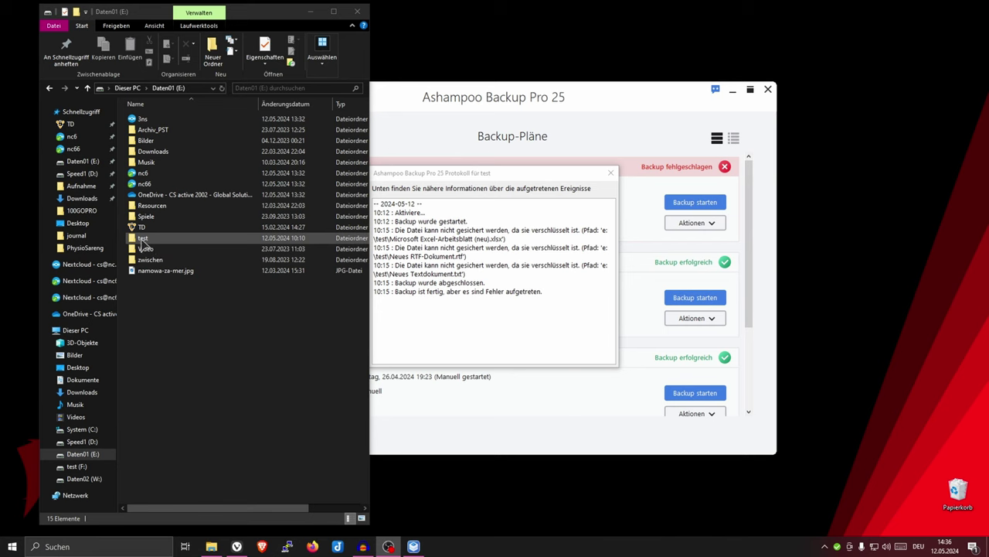
right_click(142, 240)
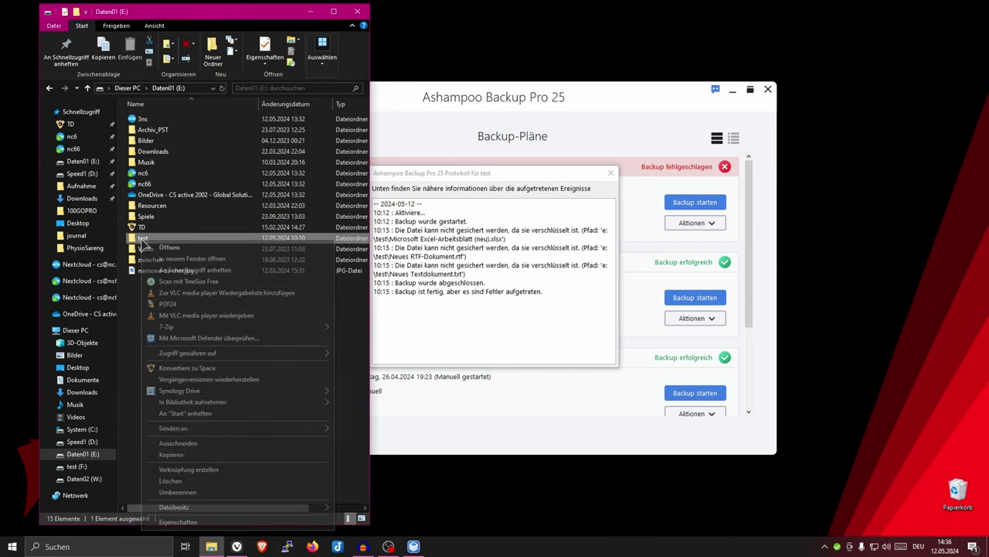
left_click(220, 521)
left_click(300, 415)
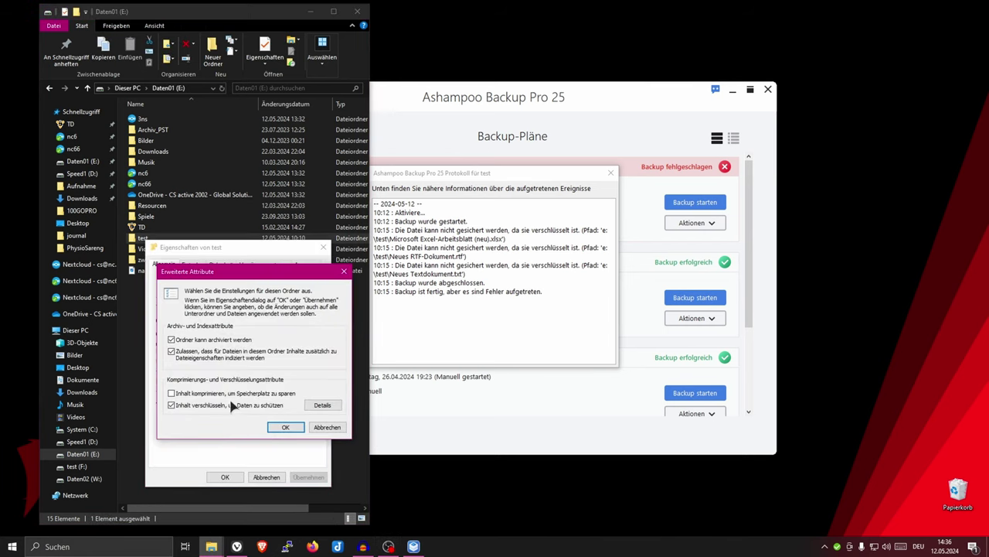
left_click(284, 427)
left_click(224, 476)
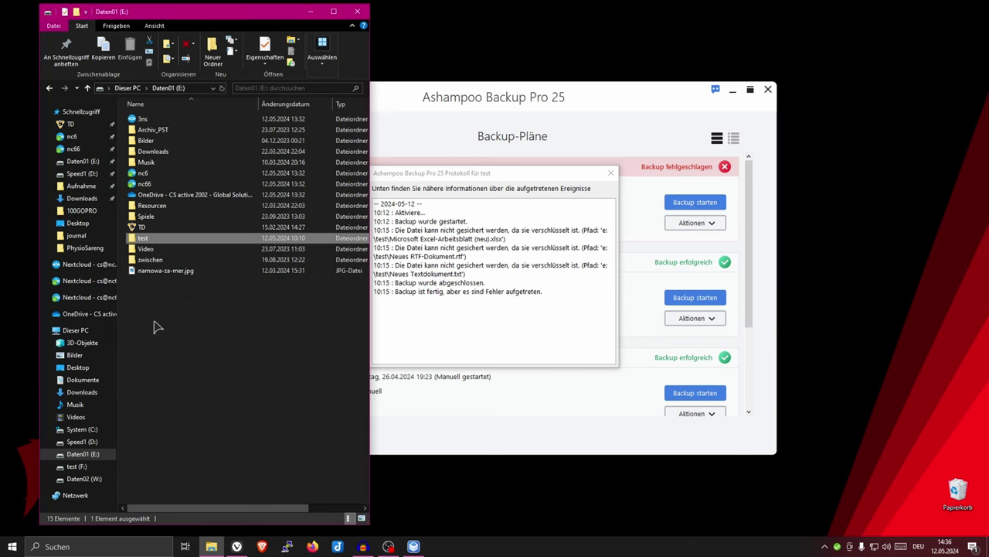
- Open Neues Textdokument.txt from the test folder, and close it together with the folder window and the backup log
double_click(147, 237)
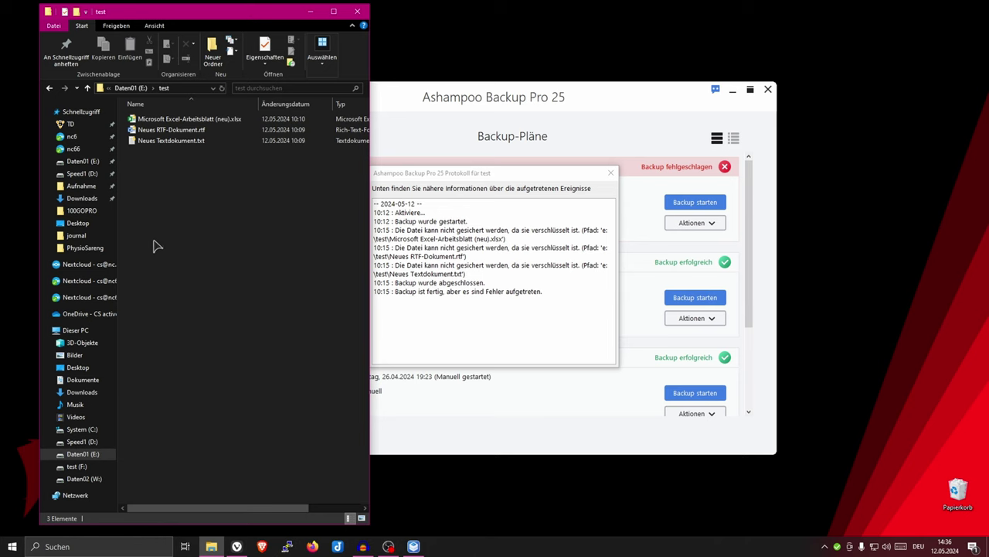
double_click(165, 141)
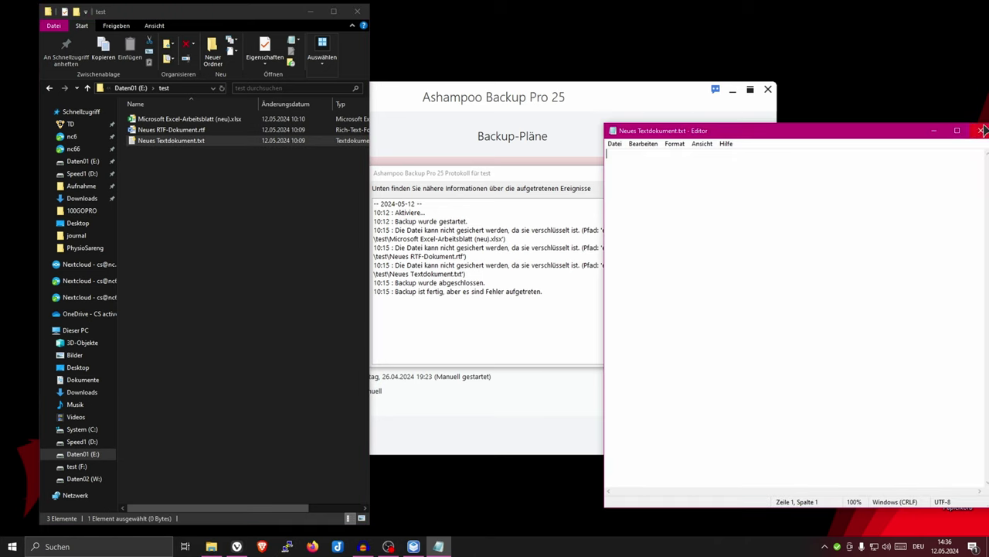
left_click(980, 133)
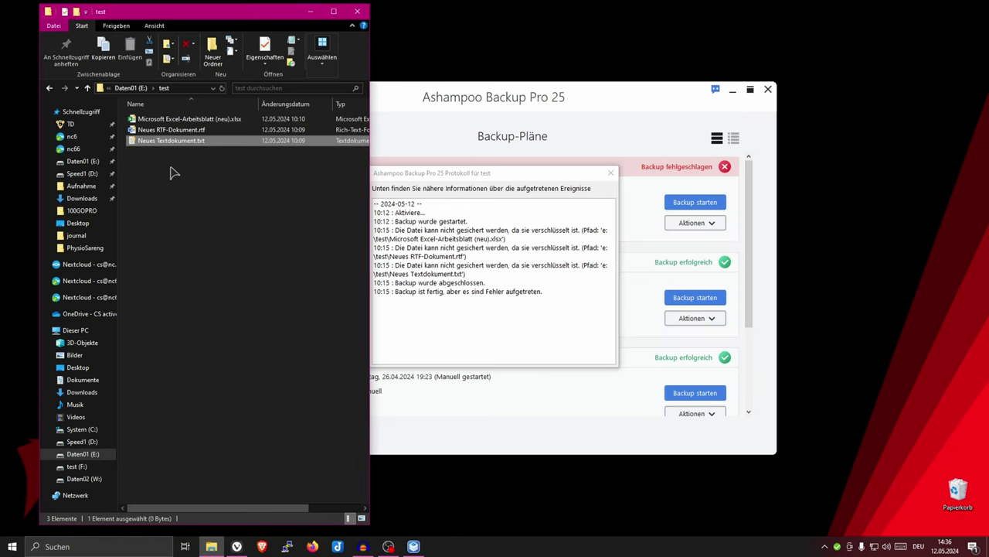
left_click(358, 14)
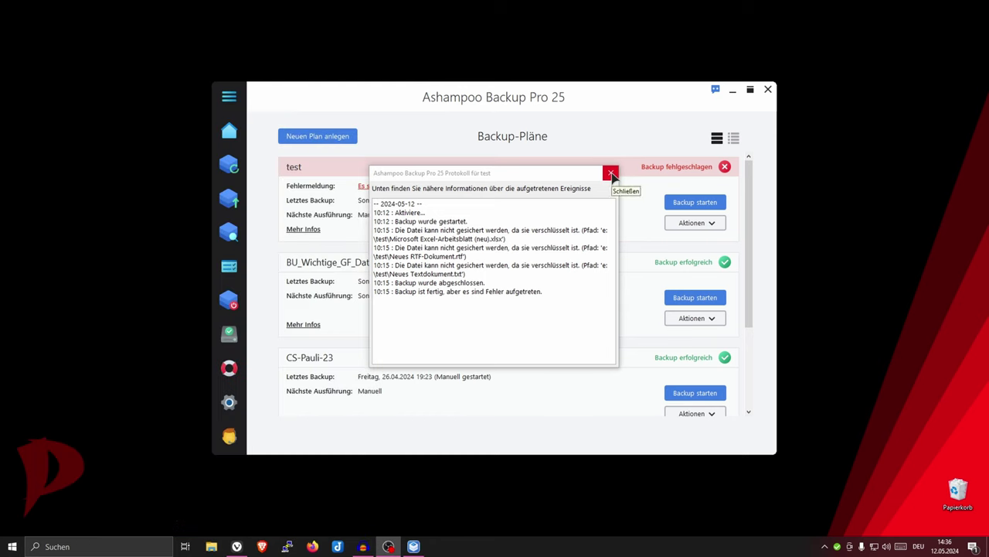
left_click(611, 172)
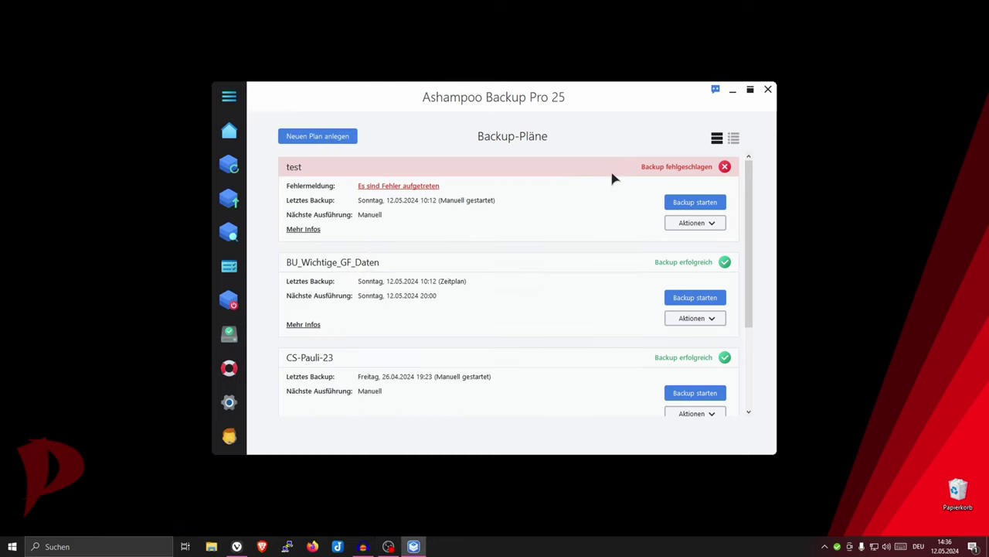
- Start a restore from the "test" backup plan and open its backed-up e:\test folder to view the contents
left_click(242, 201)
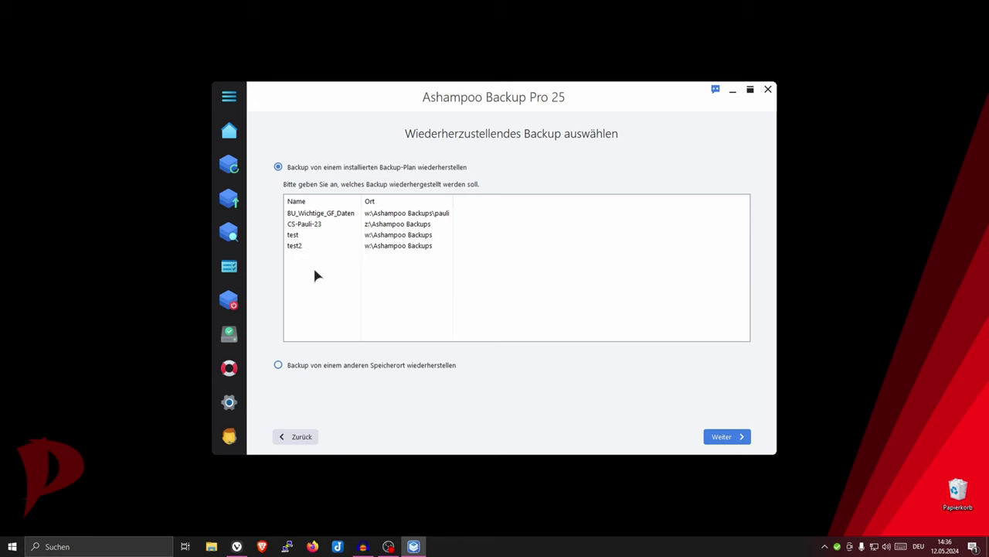
left_click(292, 236)
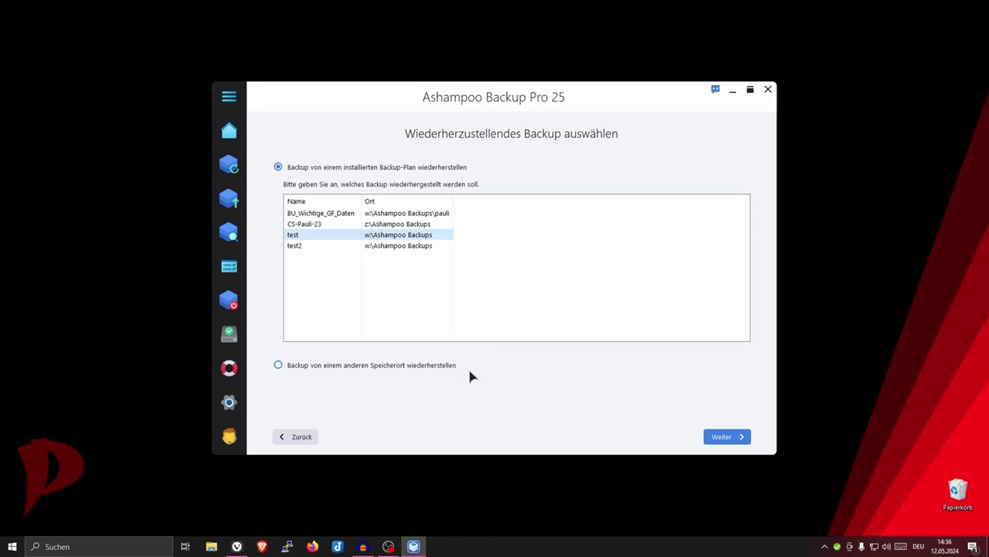
left_click(720, 437)
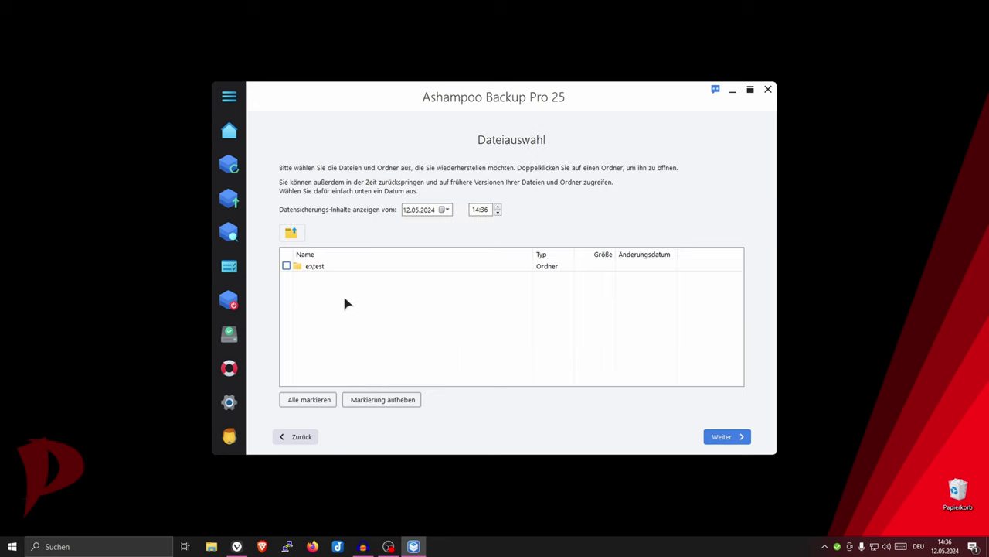
double_click(321, 267)
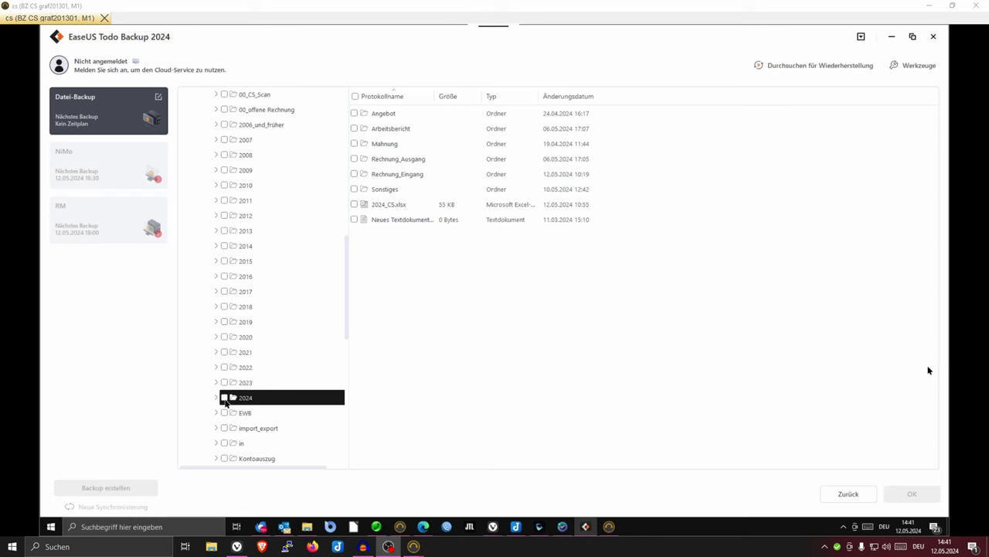
- Choose the complete 2024 folder as the source of the file backup in EaseUS Todo Backup
left_click(225, 399)
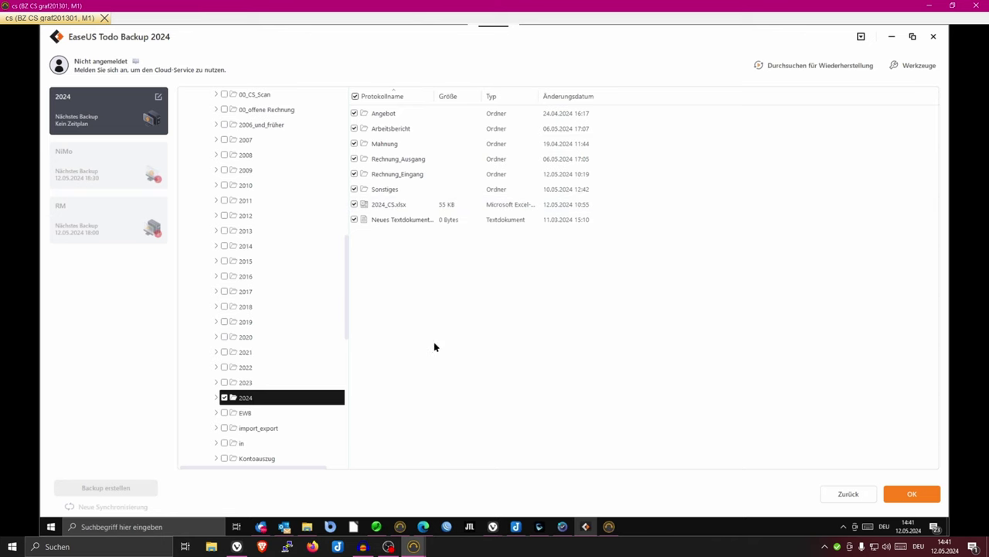
left_click(915, 495)
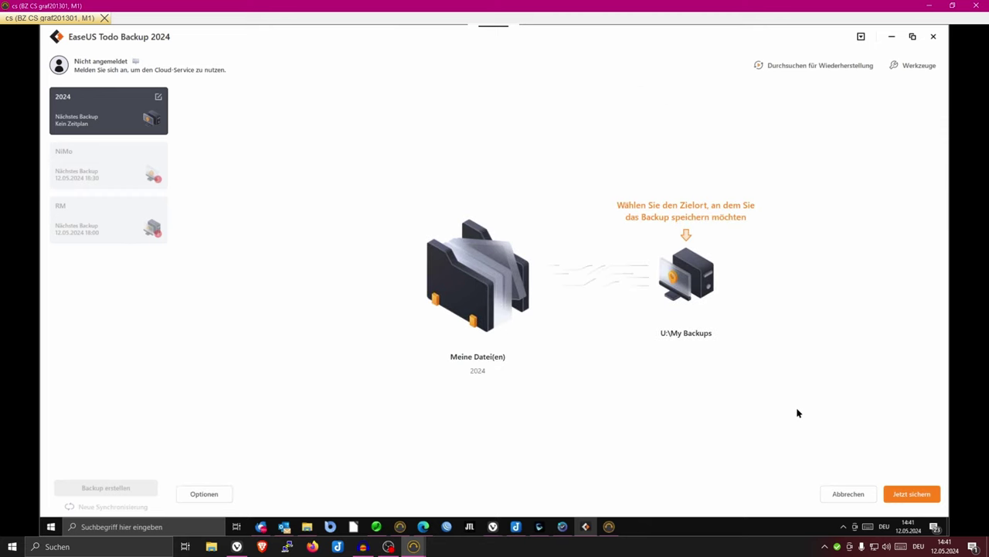
- Set the backup destination to cspc_bu\E\TD on the NAS DS153 and run the backup, dismissing the completion notice
left_click(703, 291)
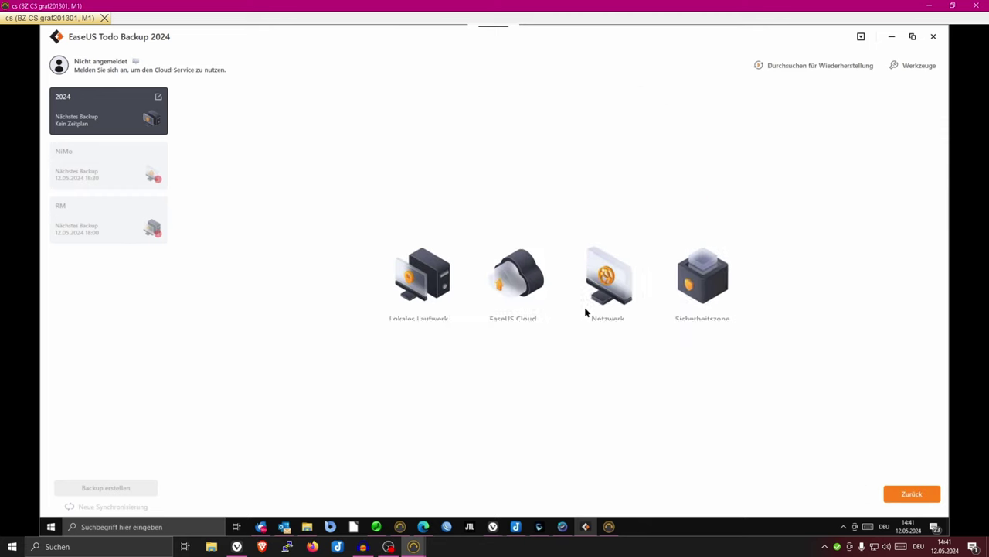
left_click(616, 284)
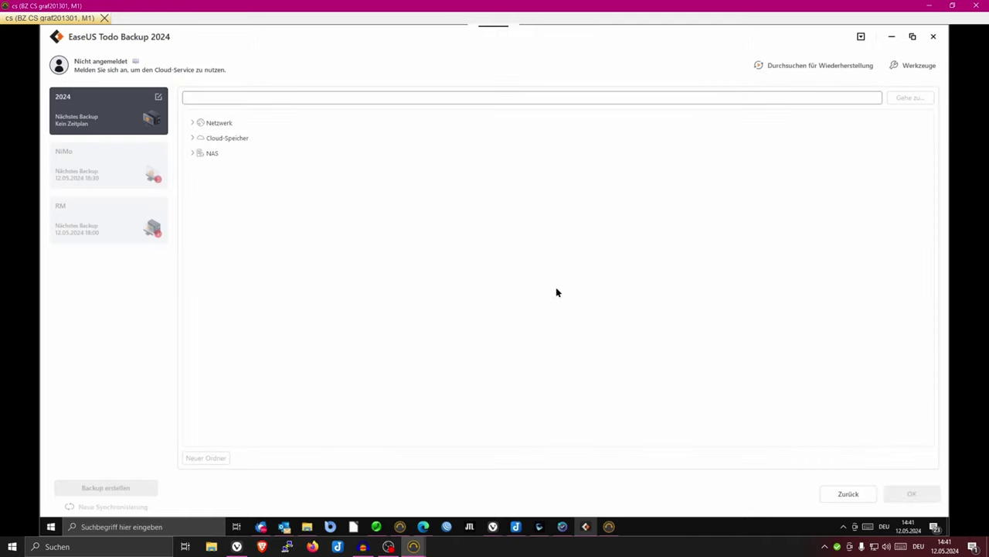
left_click(192, 153)
left_click(200, 184)
left_click(206, 212)
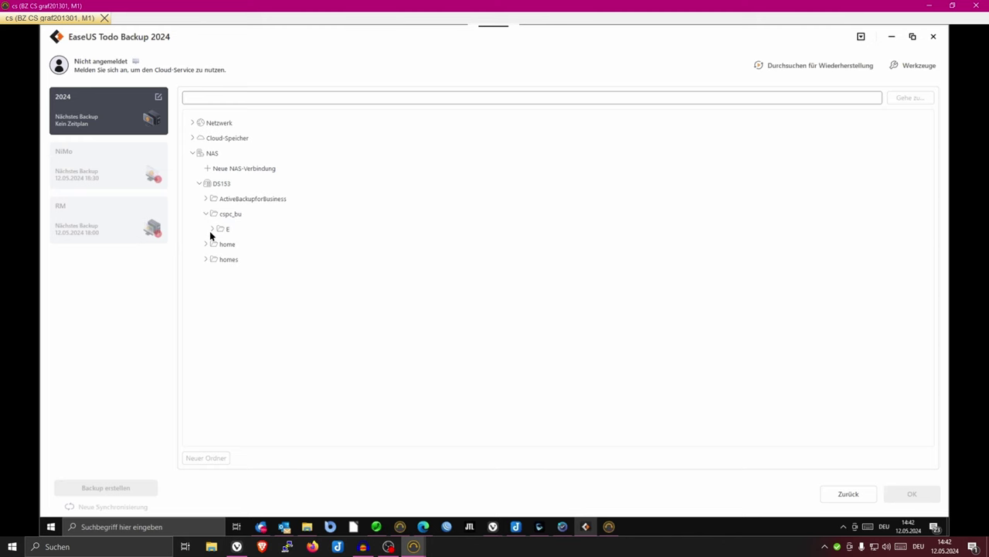
left_click(212, 229)
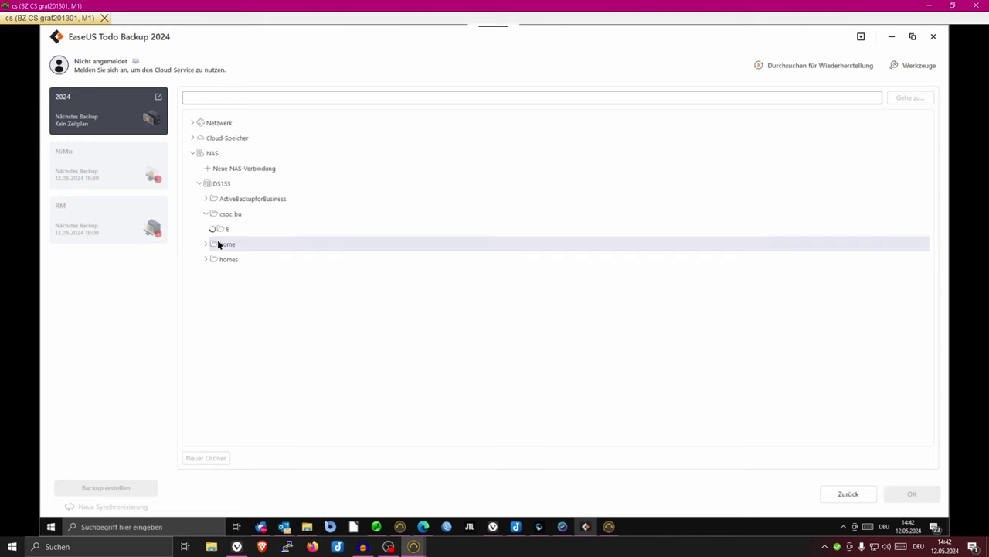
left_click(229, 244)
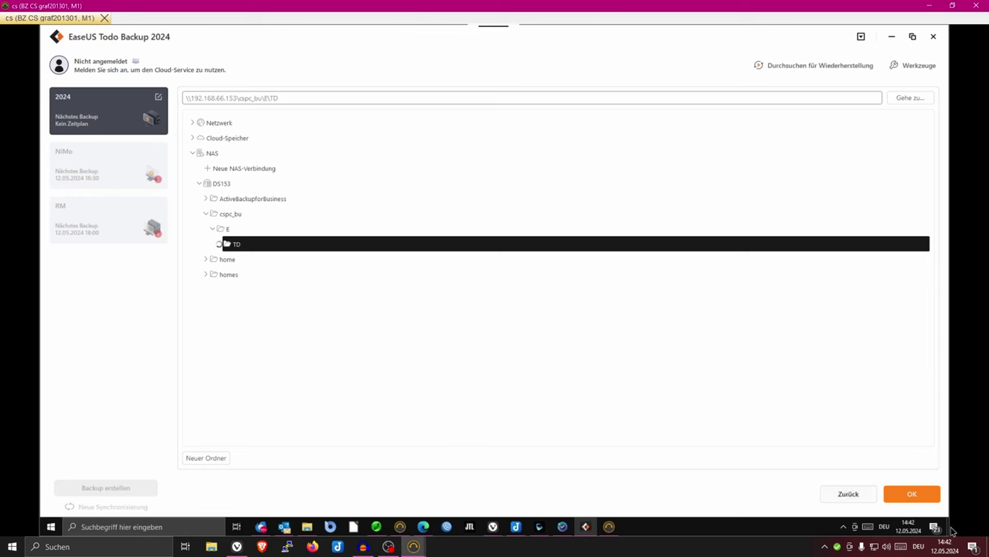
left_click(911, 495)
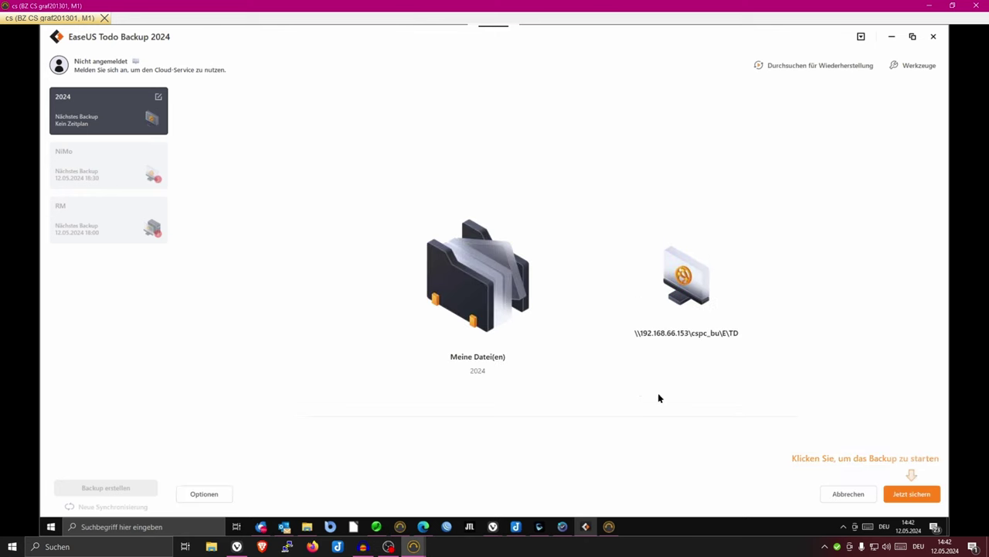
left_click(912, 494)
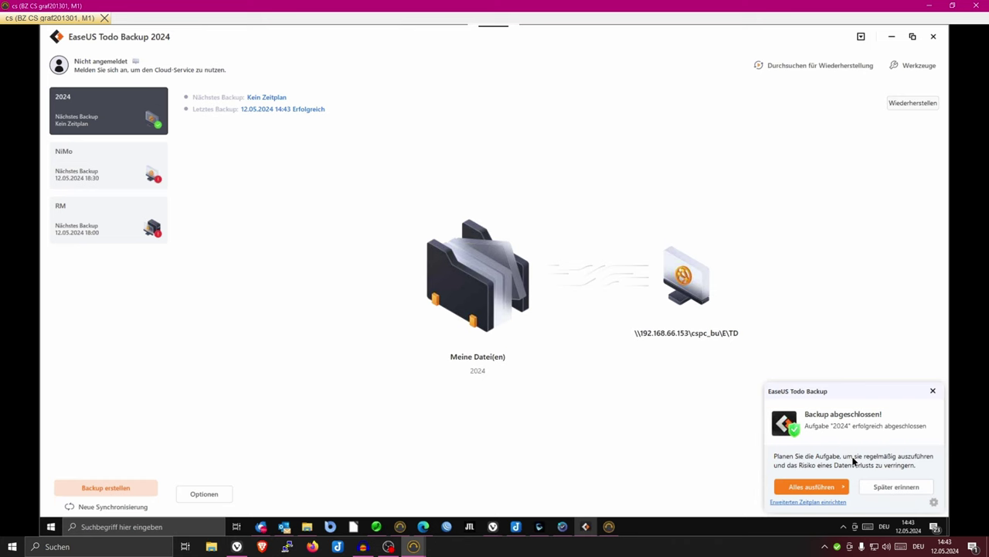
left_click(934, 392)
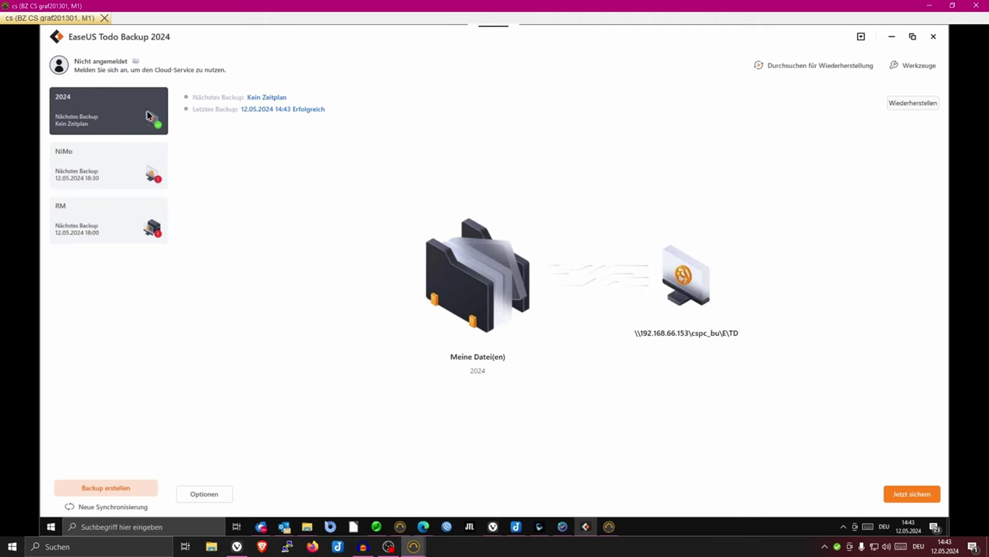
- Open the 2024 backup for restoring and browse its contents down to E:\TD\CSA\CS_Work\2024
left_click(913, 106)
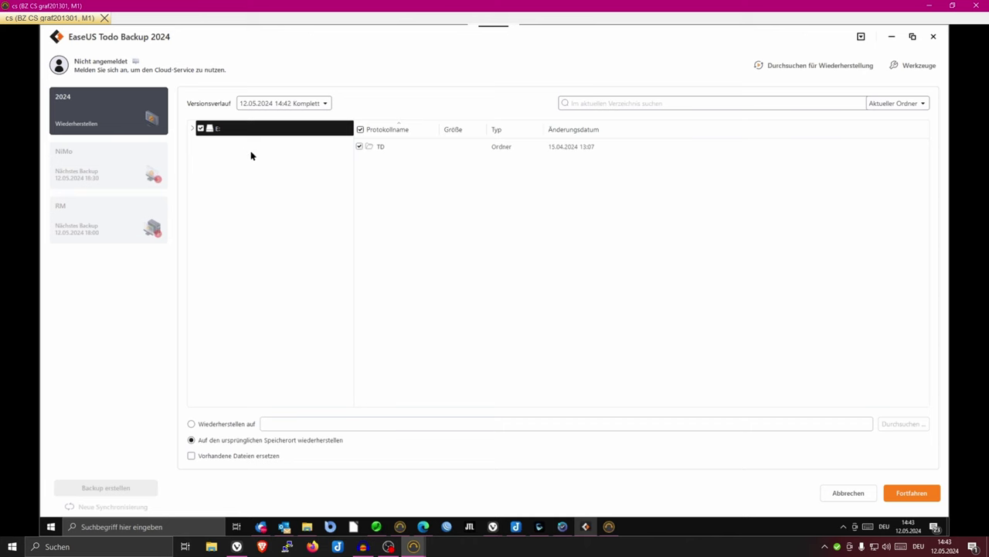
left_click(192, 129)
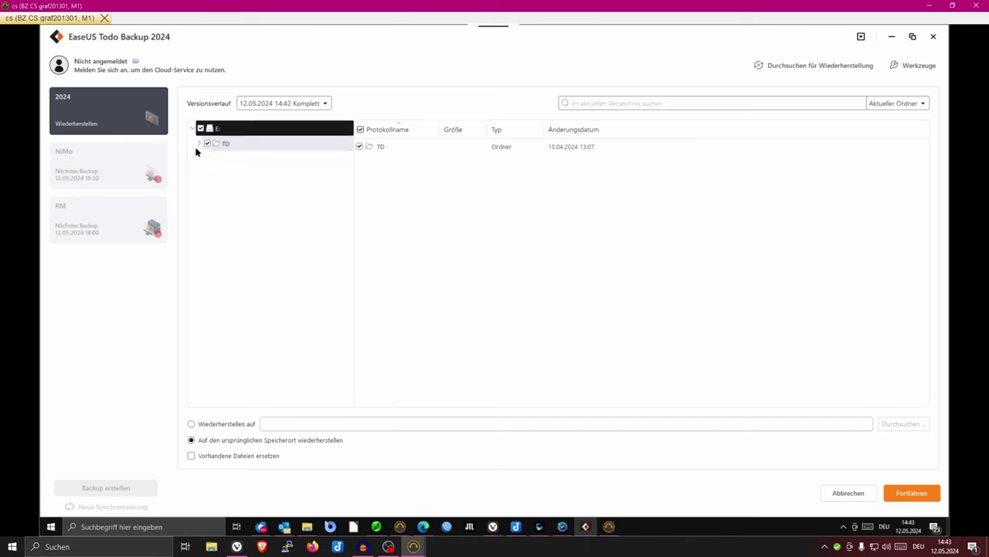
left_click(199, 144)
left_click(206, 159)
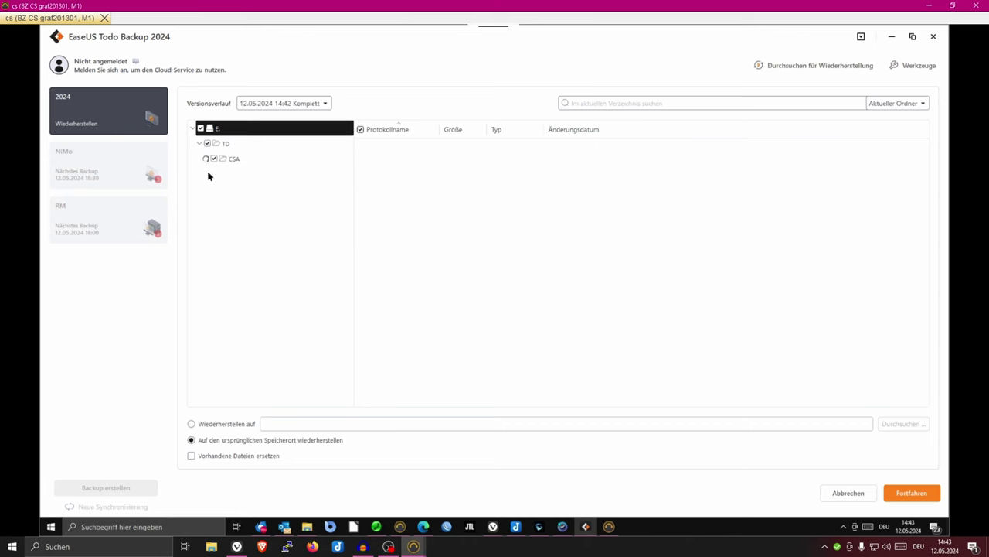
left_click(212, 173)
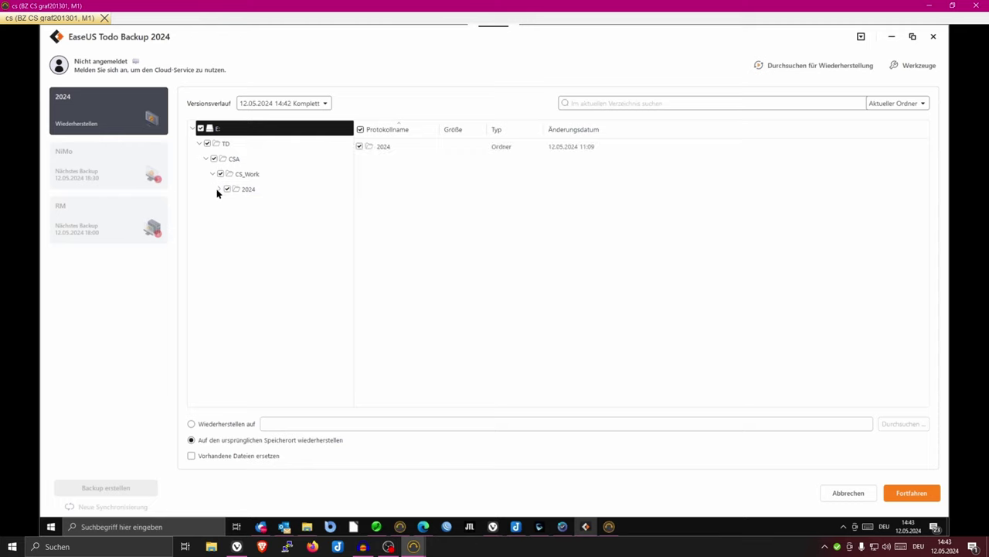
left_click(219, 189)
left_click(245, 191)
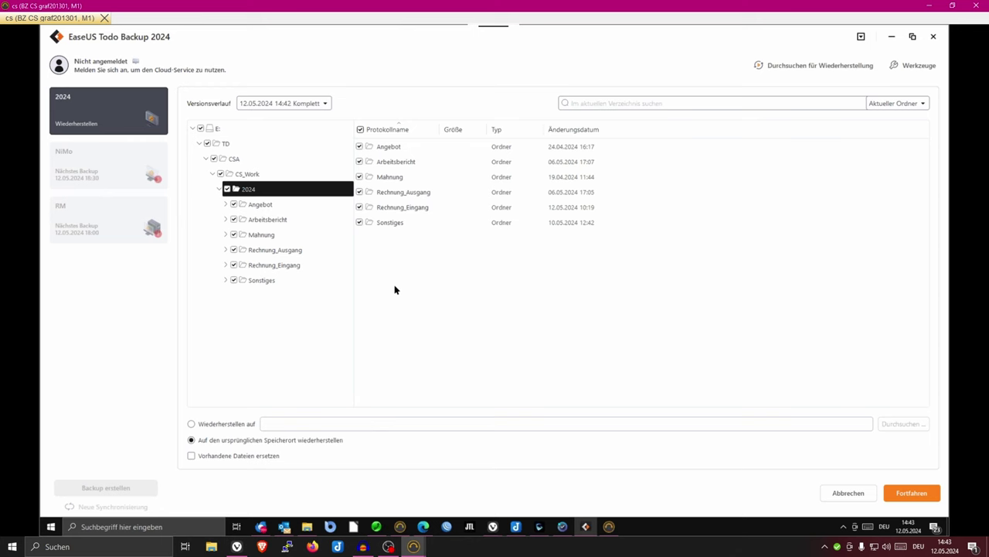
- Examine the backed-up contents of the Angebot, Mahnung, Rechnung_Ausgang, Rechnung_Eingang and Sonstiges folders
left_click(255, 204)
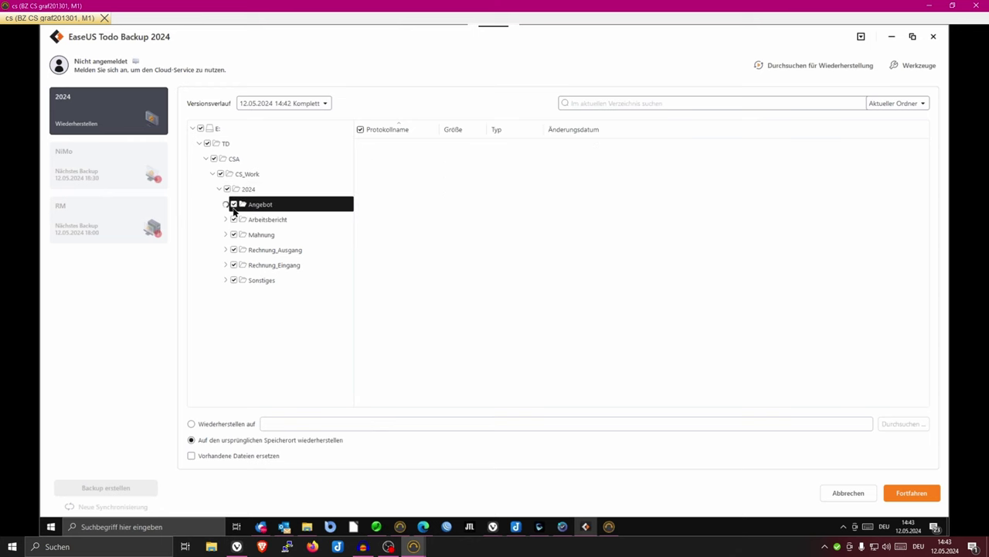
left_click(267, 234)
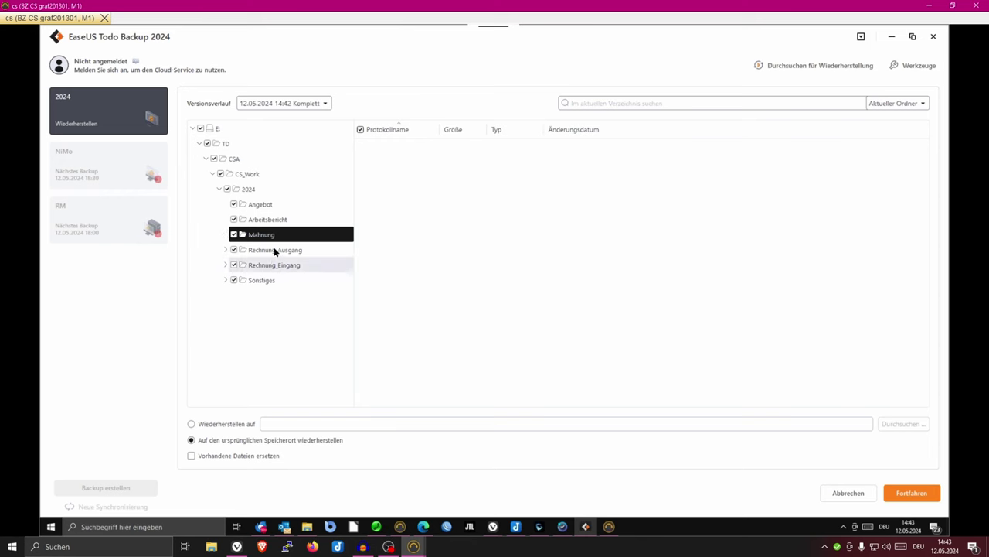
left_click(272, 250)
left_click(278, 265)
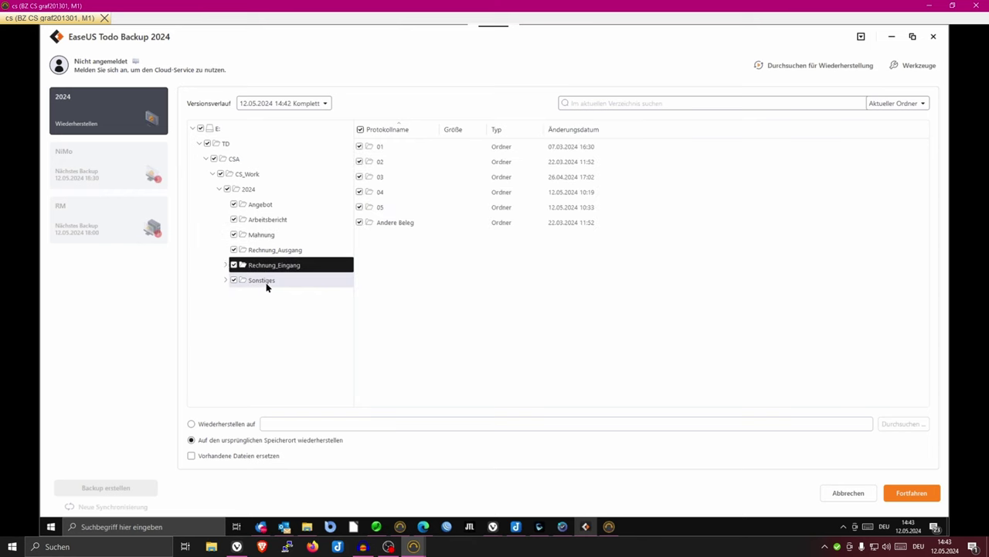
left_click(270, 283)
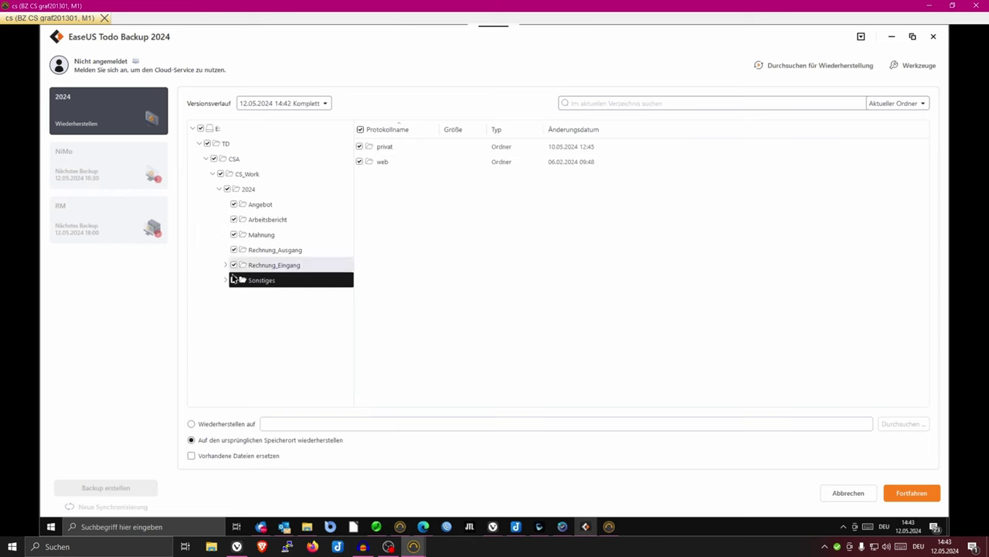
left_click(261, 296)
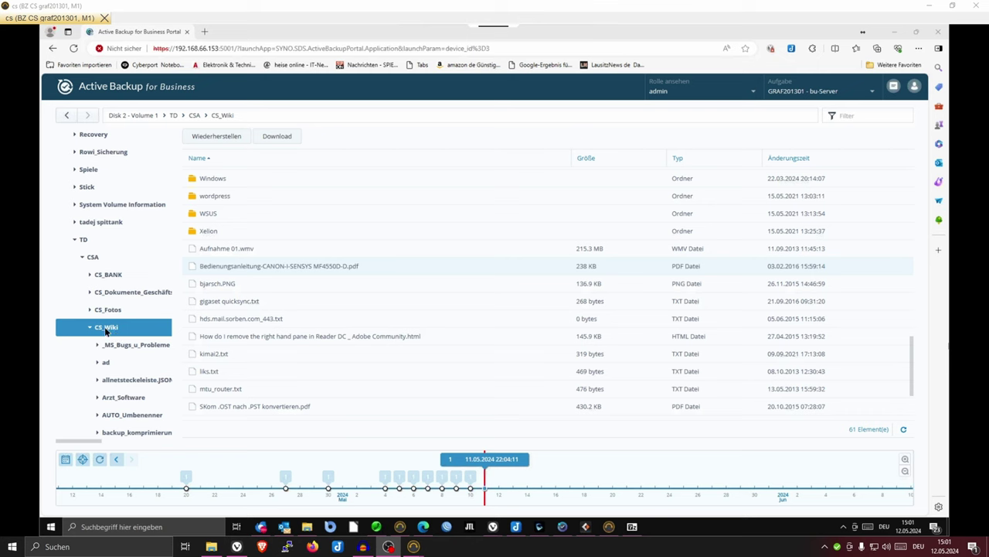
- Try to open Bedienungsanleitung-CANON-I-SENSYS MF4550D-D.pdf from the CS_Wiki folder of the Active Backup for Business portal
left_click(252, 268)
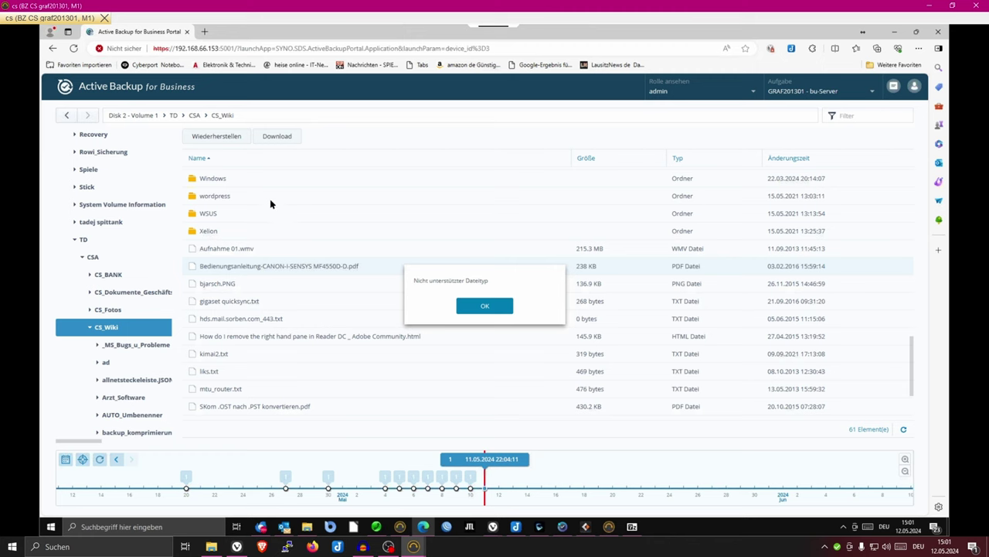
left_click(462, 304)
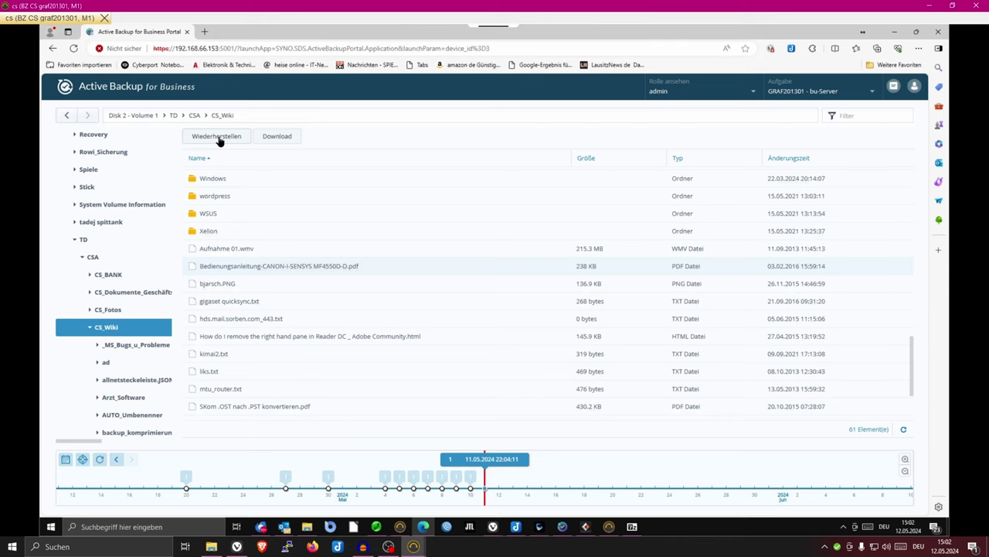
- Switch to 7-Zip and copy the marked Bedienungsanleitung PDF from the backup image's CS_Wiki folder to the bub folder on SyncHD (T:)
left_click(631, 527)
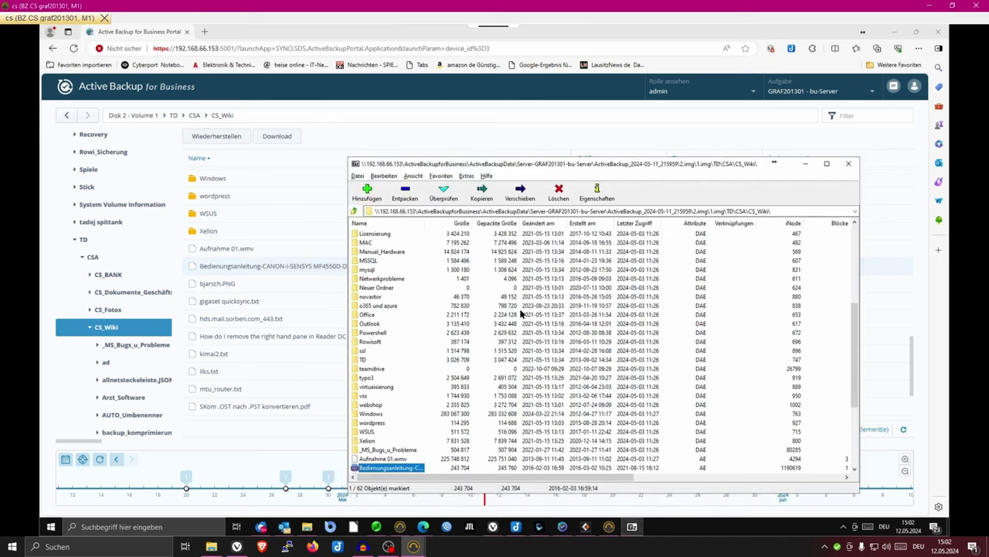
right_click(416, 472)
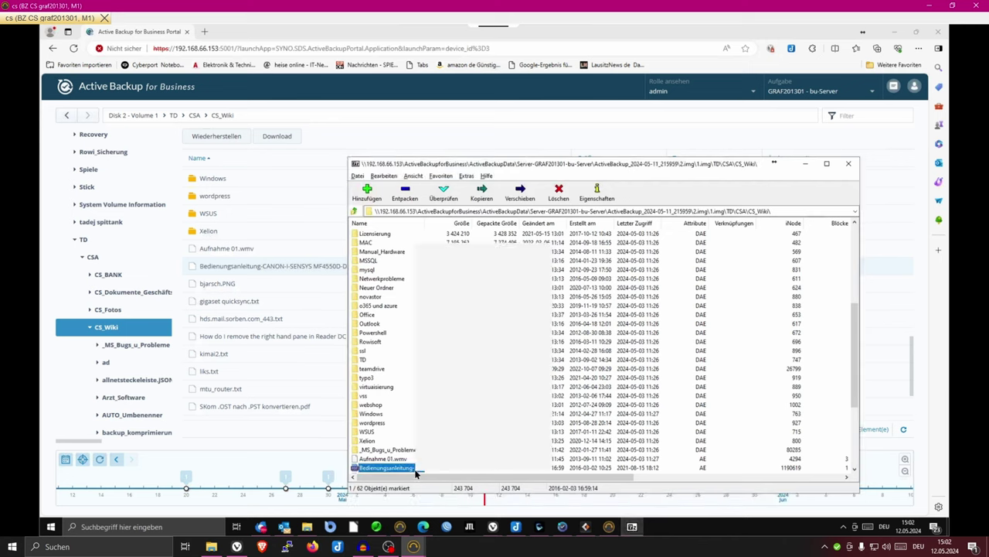
left_click(474, 337)
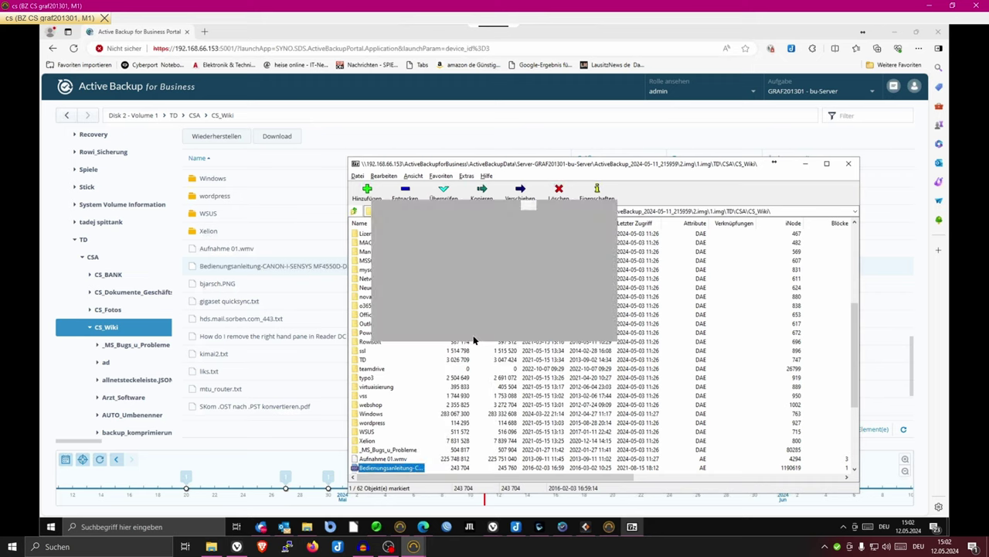
left_click(602, 236)
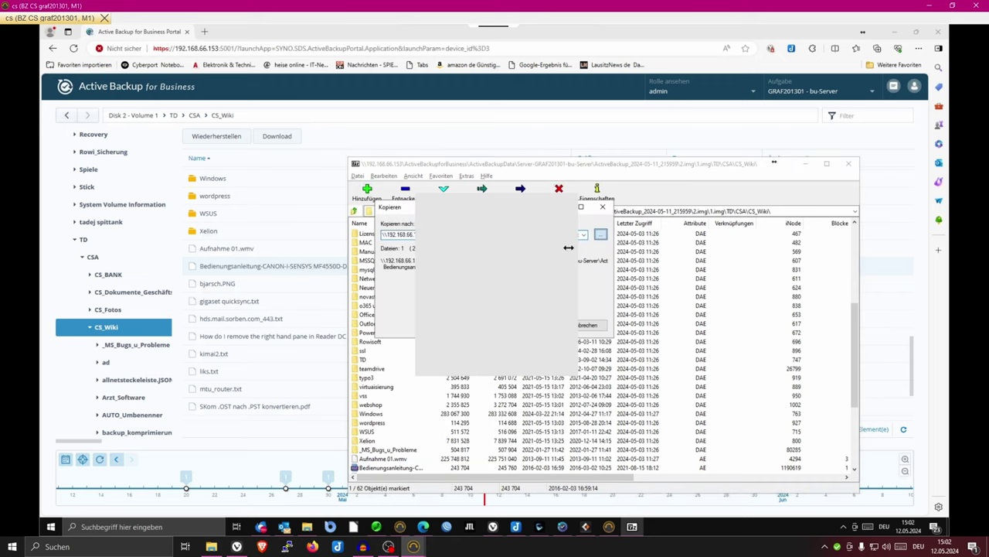
left_click(439, 240)
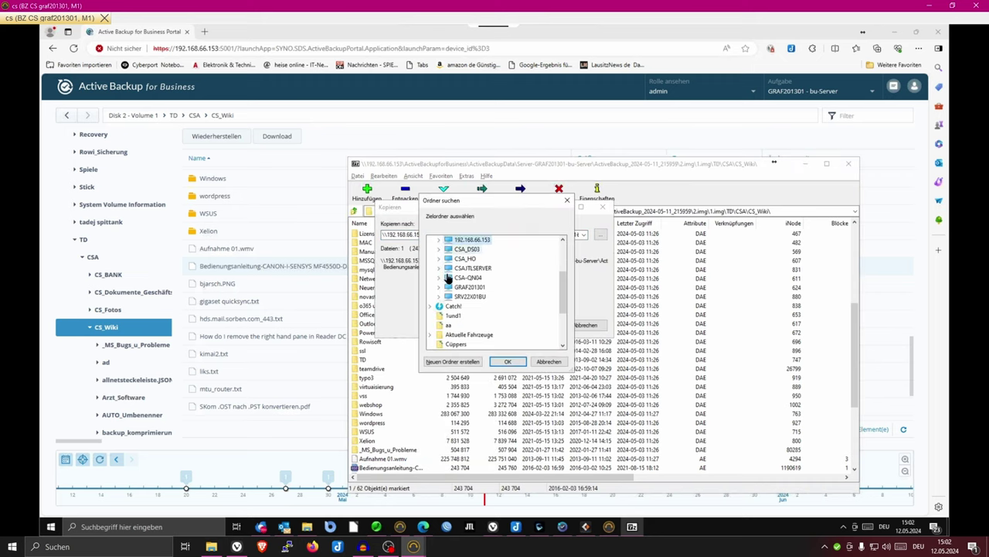
scroll(455, 283, "up", 3)
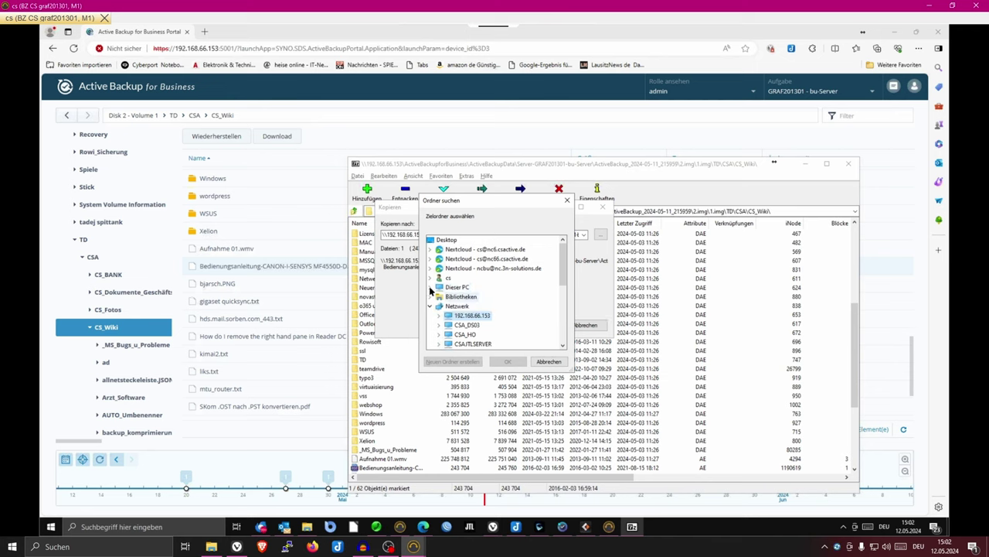
left_click(439, 287)
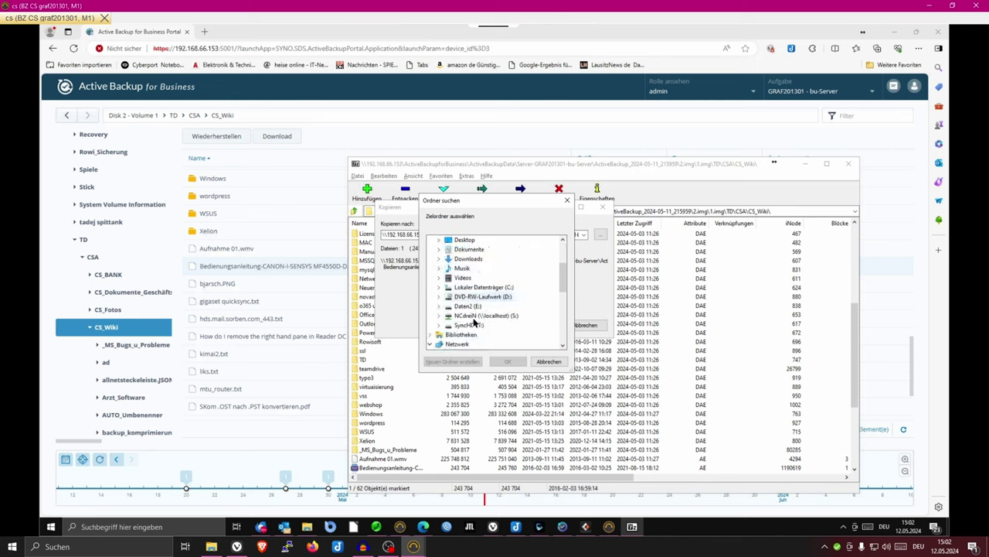
scroll(477, 305, "down", 1)
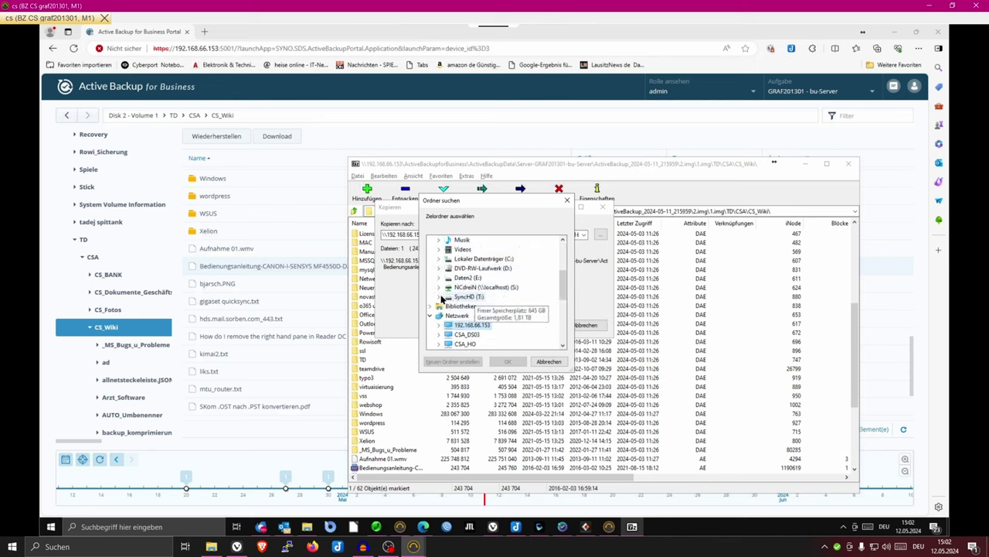
double_click(470, 297)
left_click(468, 289)
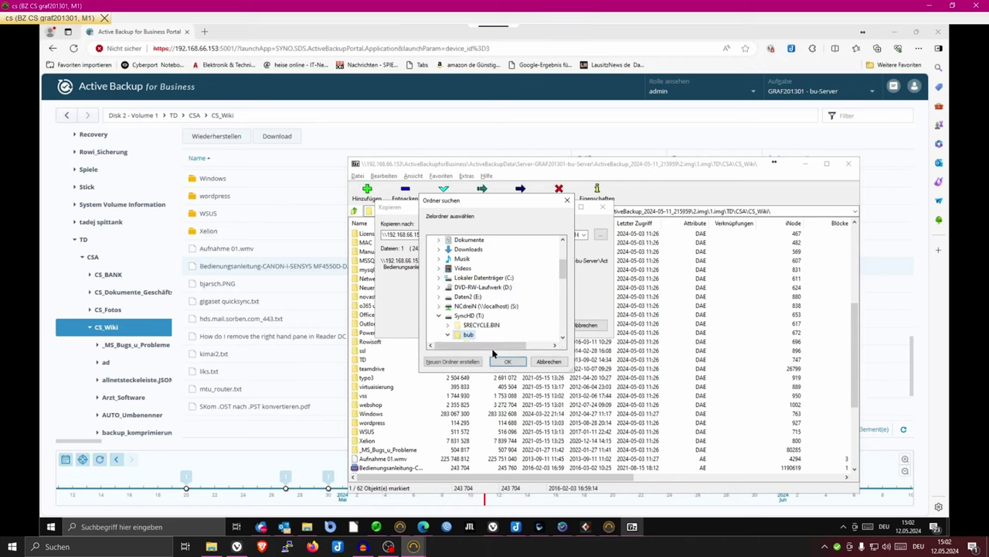
left_click(508, 361)
left_click(535, 326)
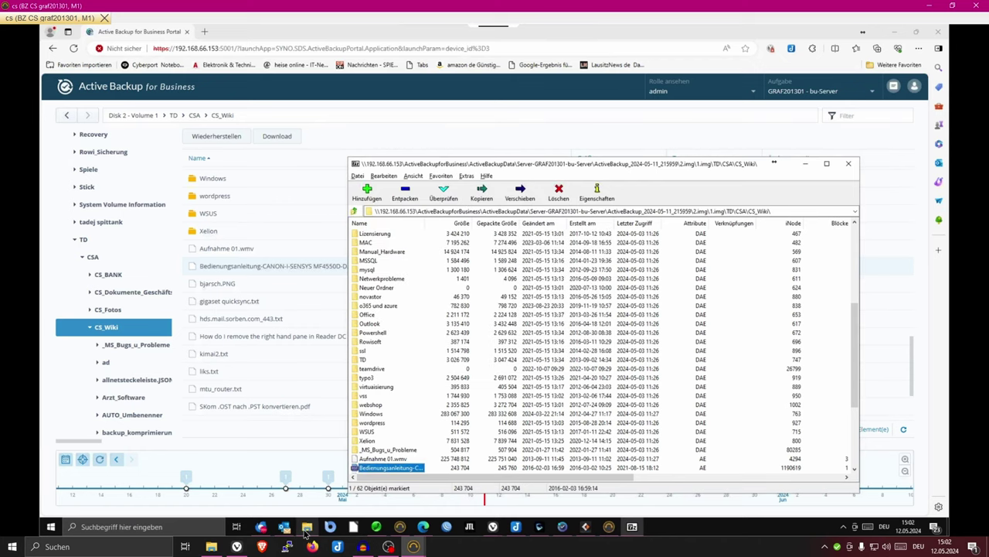
- Switch to File Explorer and open the copied Bedienungsanleitung PDF from T:\bub
mouse_move(310, 530)
left_click(307, 474)
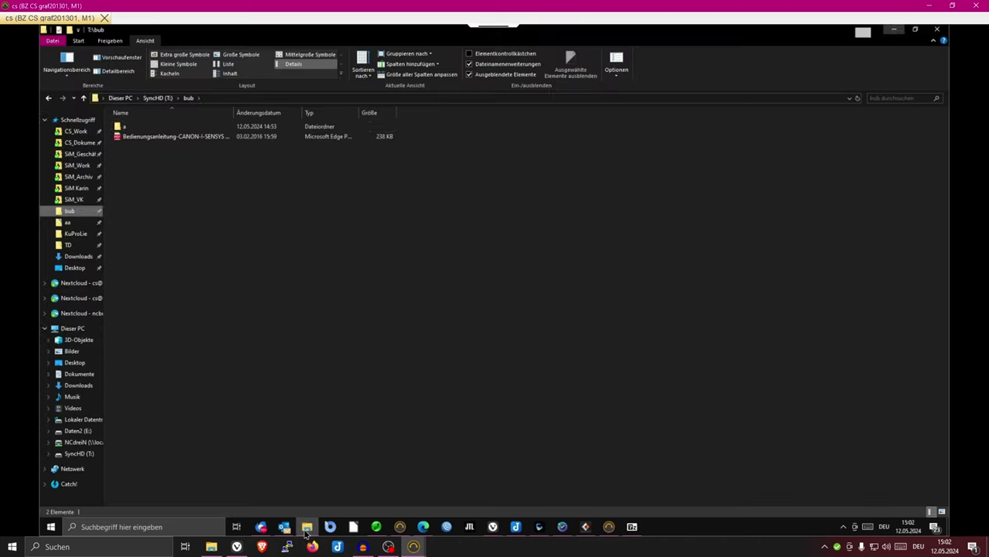
left_click(186, 139)
key("Return")
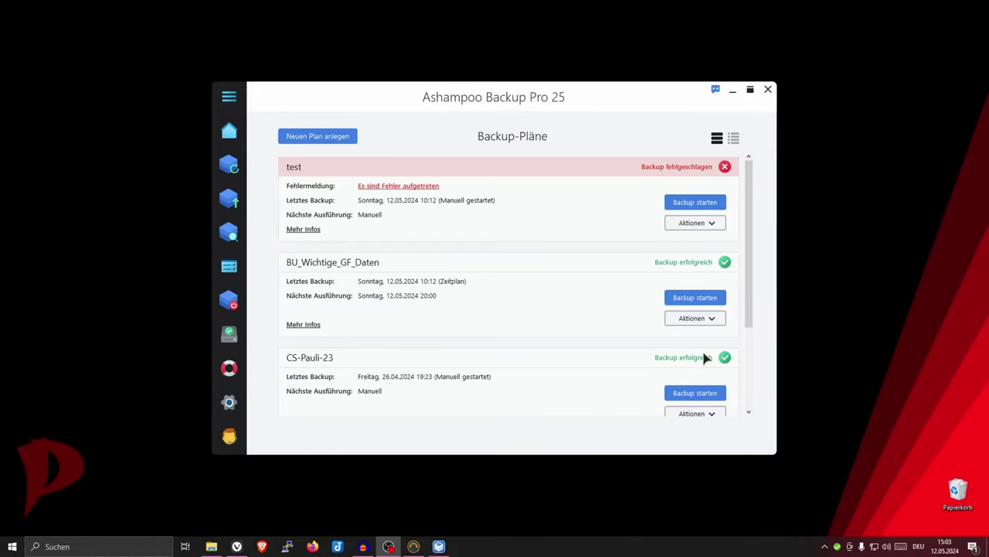
- Look through the Ashampoo backup plans, and check the advanced attributes of the test folder on drive F: in File Explorer
left_click_drag(750, 327, 755, 396)
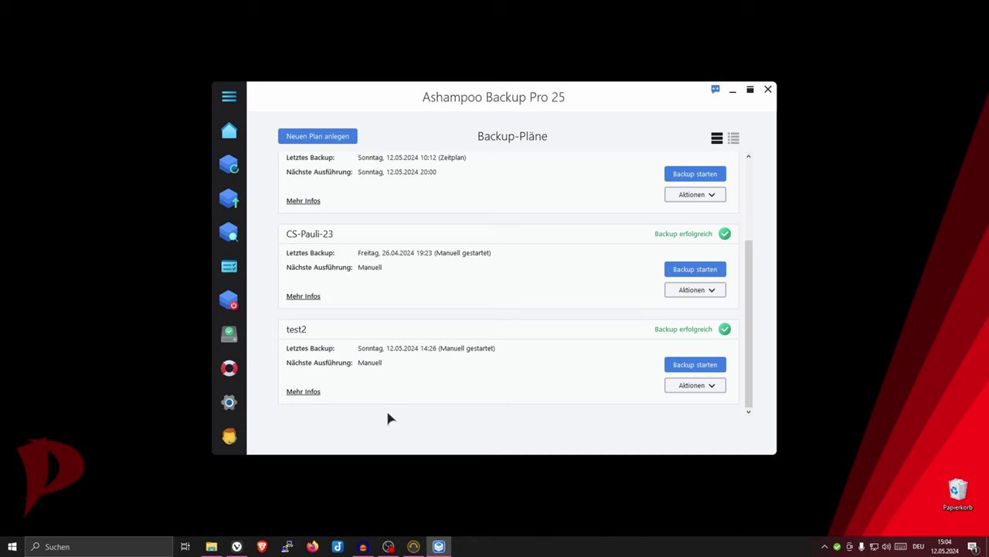
left_click(521, 482)
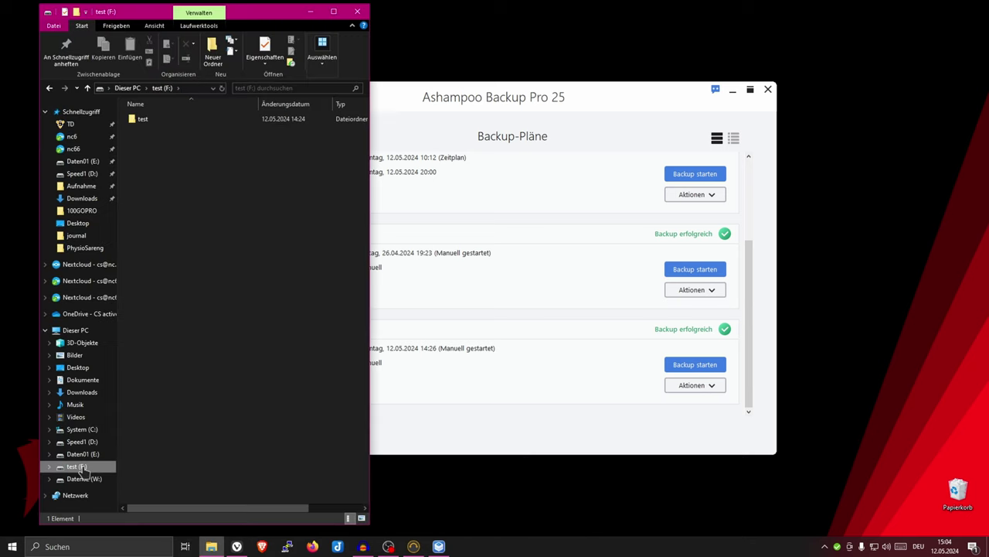
left_click(141, 121)
right_click(141, 122)
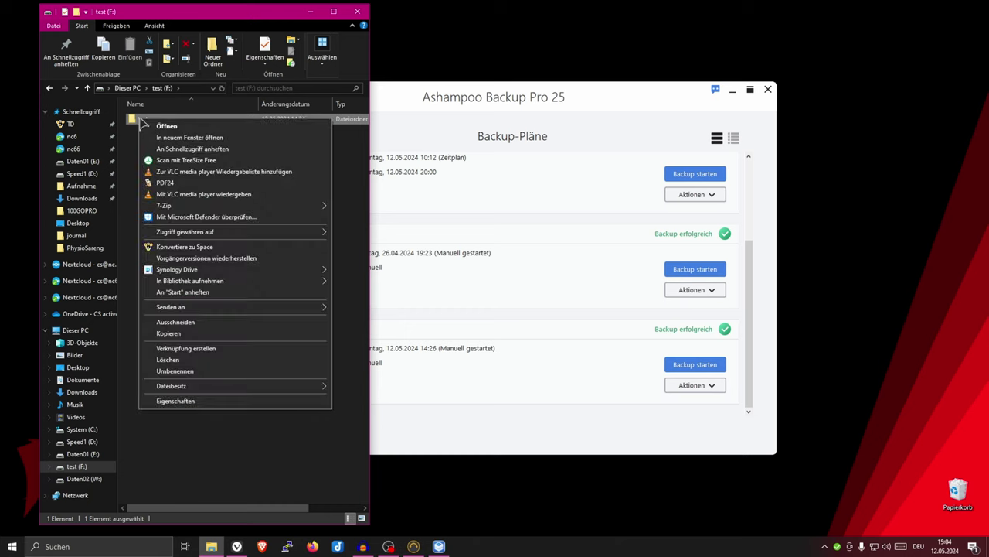
left_click(174, 401)
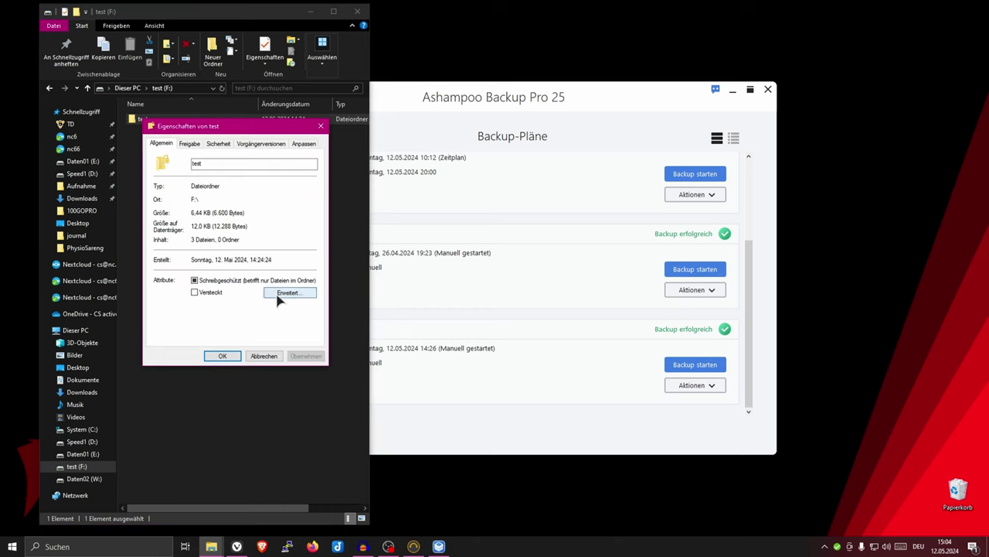
left_click(285, 293)
left_click(283, 306)
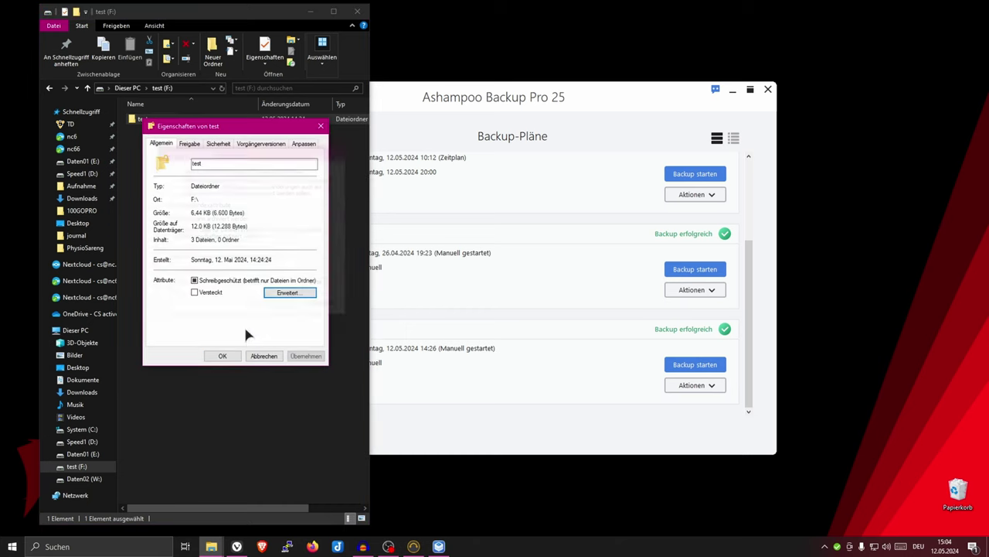
left_click(222, 356)
- Open the test2 plan in Ashampoo Backup Pro 25 for editing and keep F: [test] as its only source drive
left_click(389, 375)
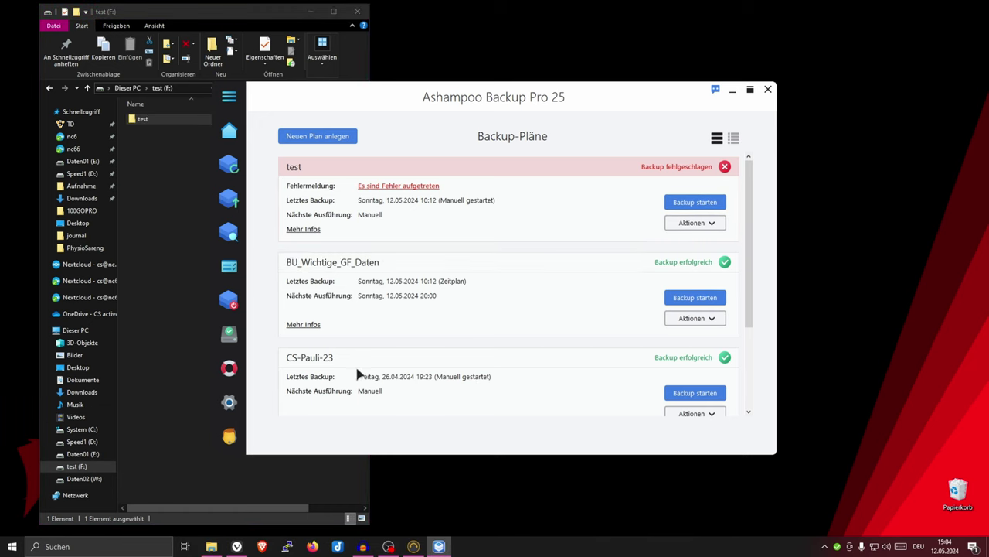
scroll(352, 286, "down", 2)
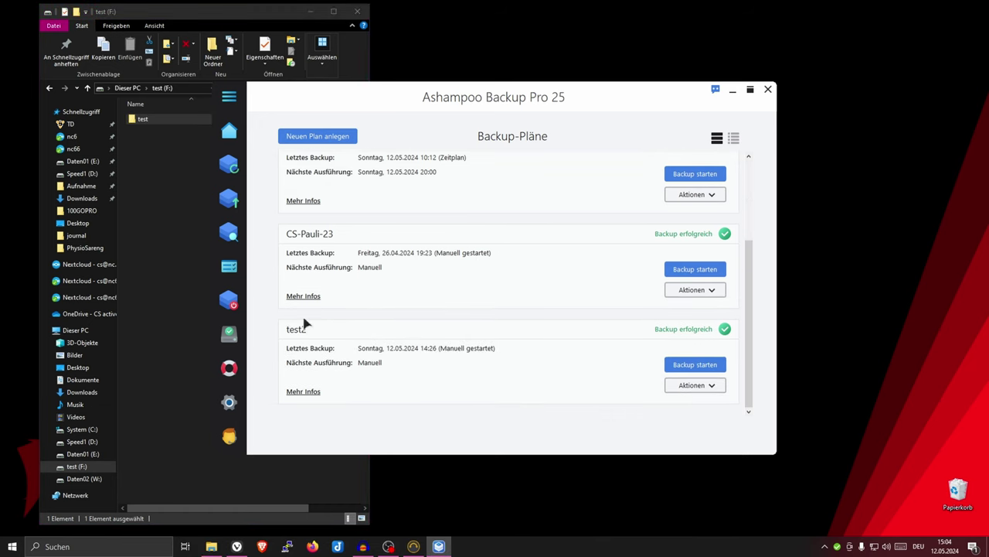
left_click(712, 387)
left_click(691, 417)
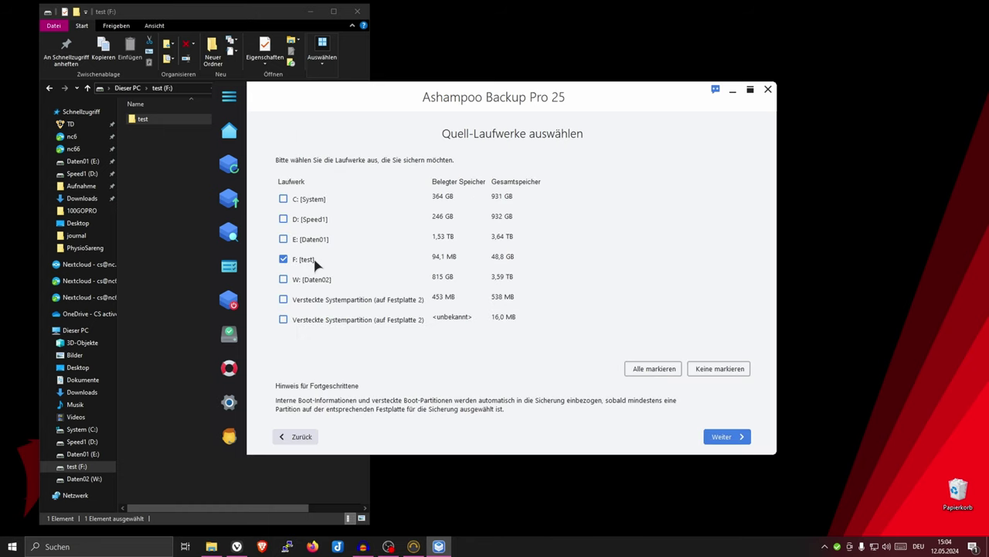
left_click(723, 437)
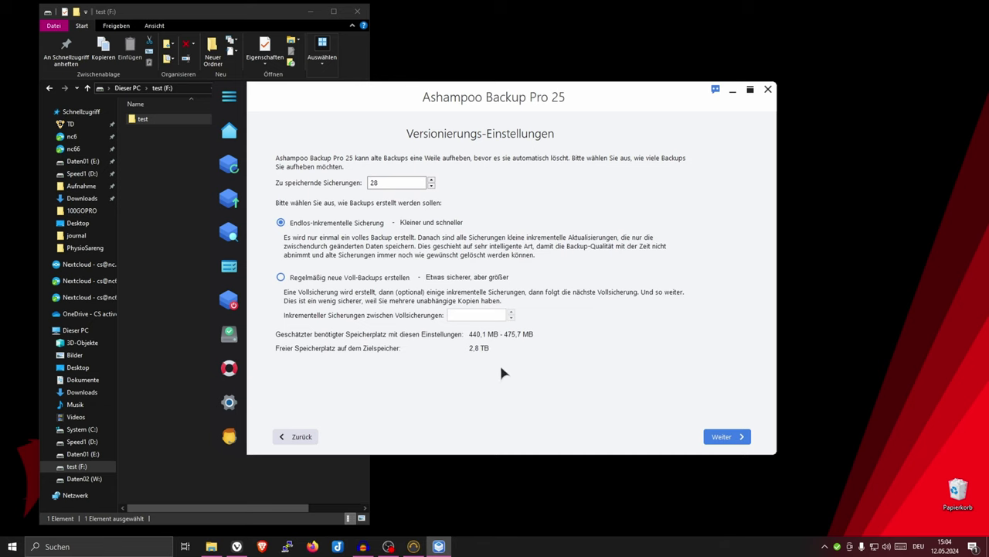
- Accept the plan's existing settings from versioning through notifications, save the plan and start its backup immediately
left_click(727, 436)
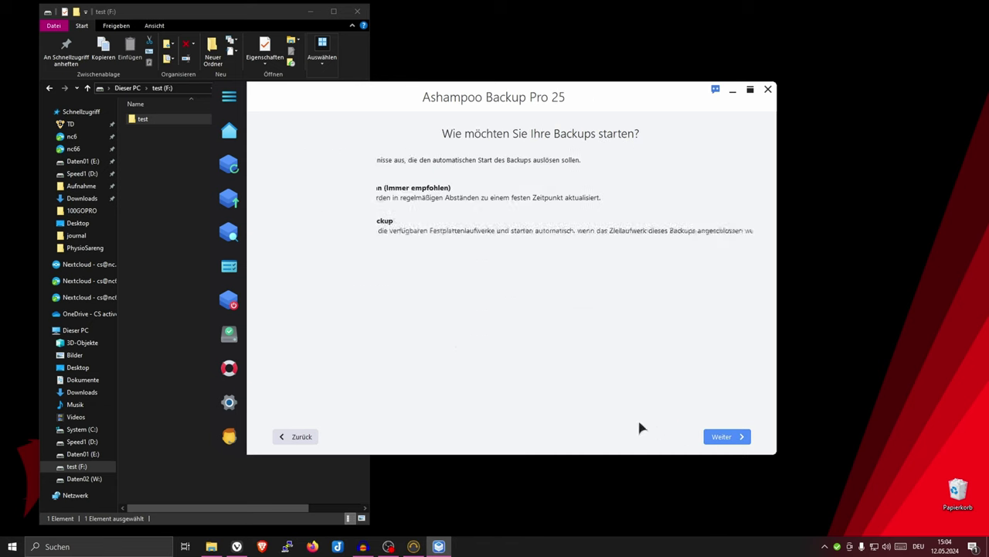
left_click(730, 437)
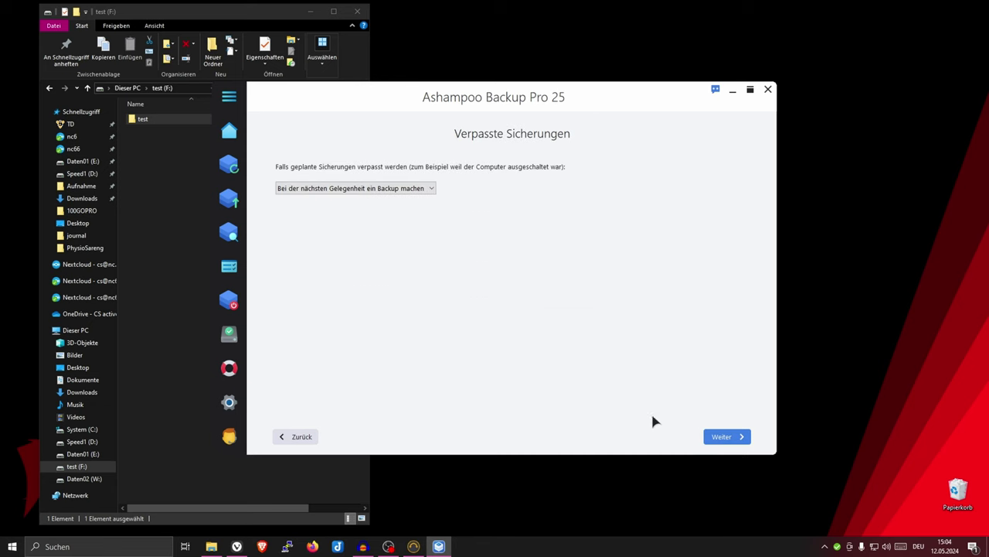
left_click(727, 438)
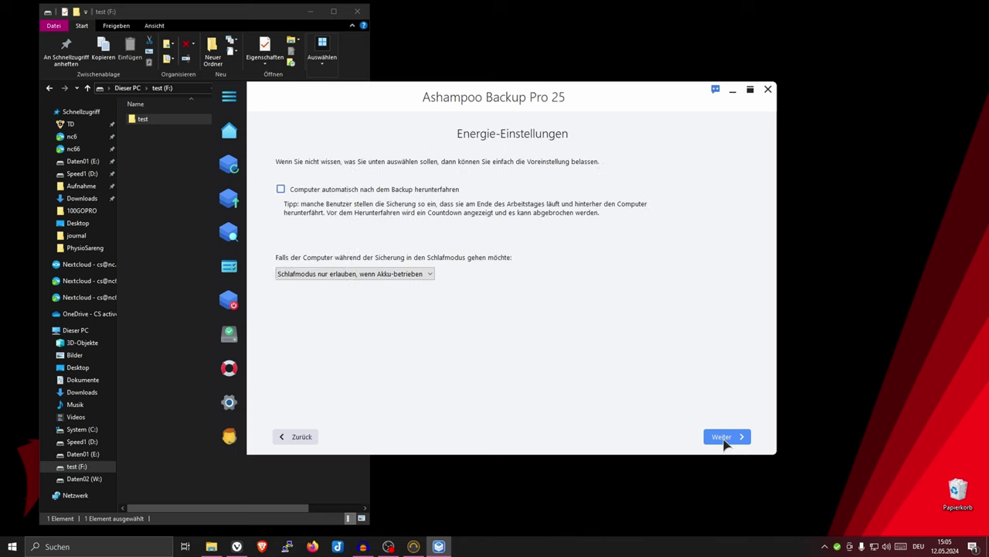
left_click(727, 437)
left_click(732, 438)
left_click(727, 438)
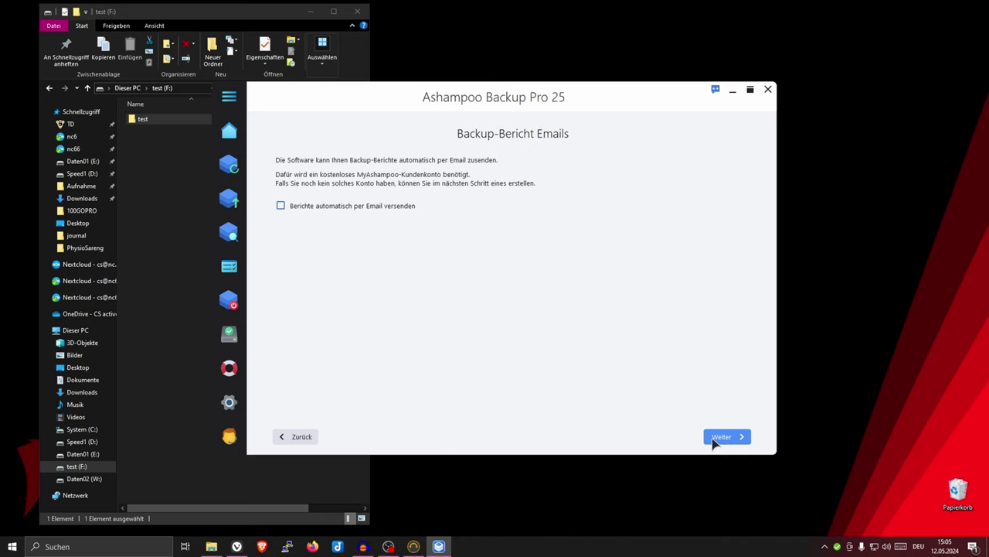
left_click(726, 438)
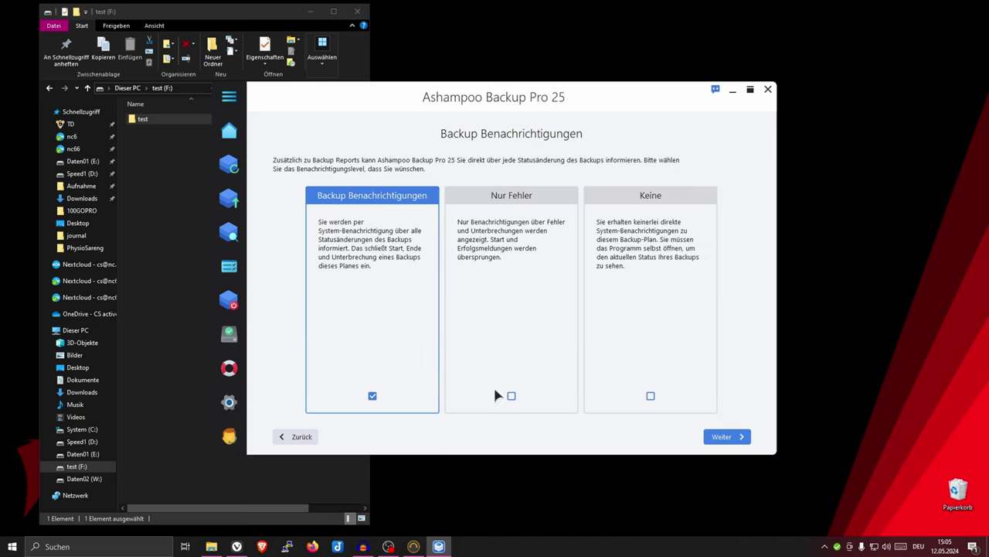
left_click(734, 437)
left_click(734, 439)
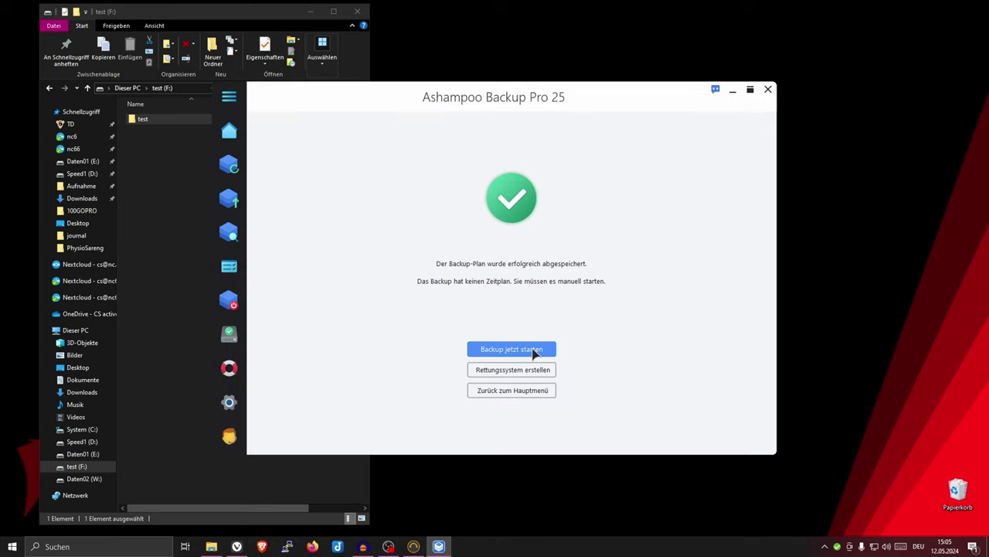
left_click(533, 349)
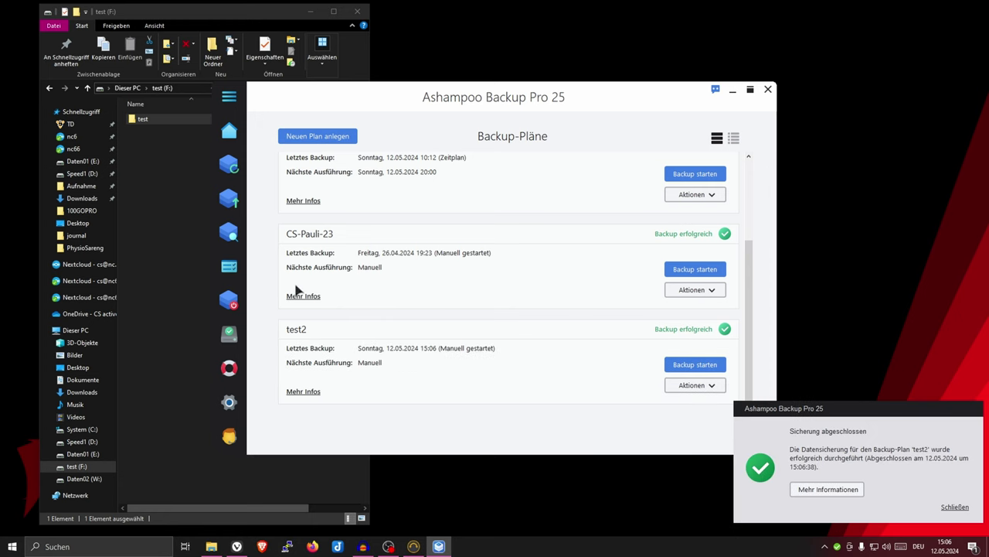
- Start a files-and-folders restore from the test2 backup and open its backed-up drive test (F:) as a virtual drive
left_click(241, 200)
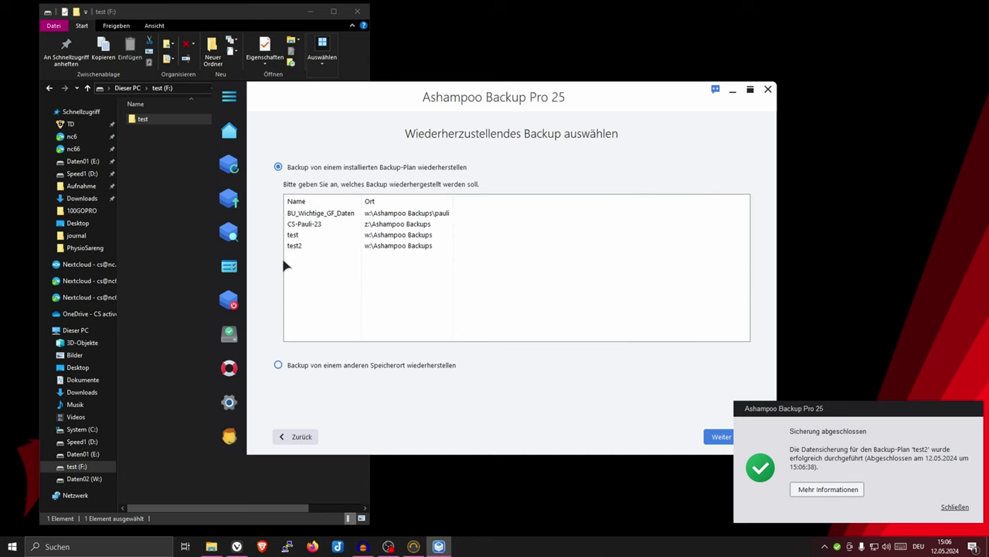
left_click(298, 245)
left_click(719, 438)
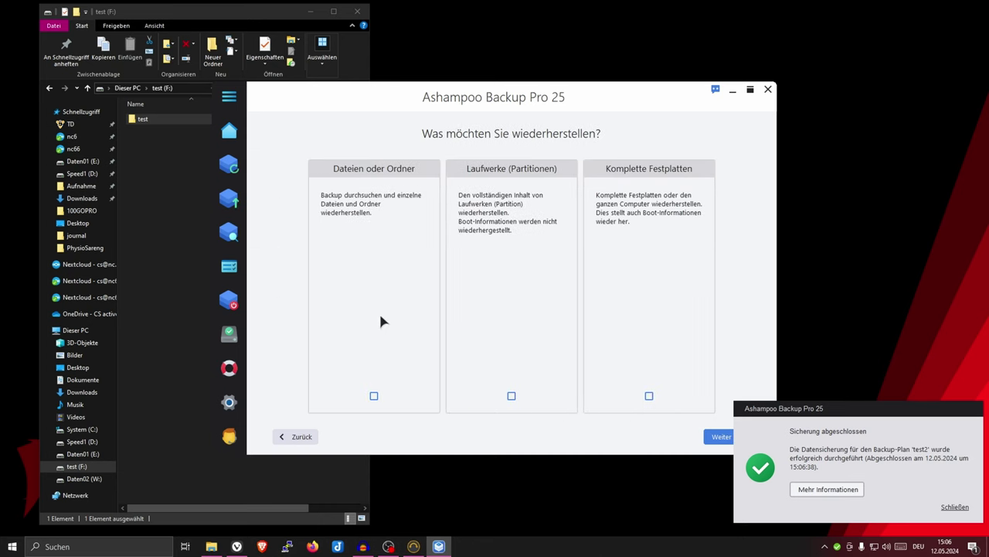
left_click(374, 396)
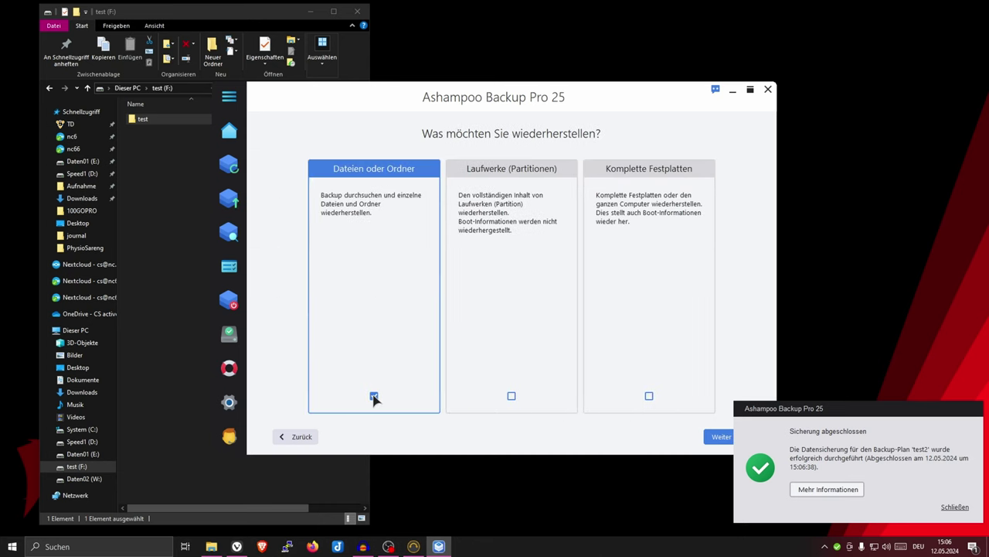
left_click(721, 437)
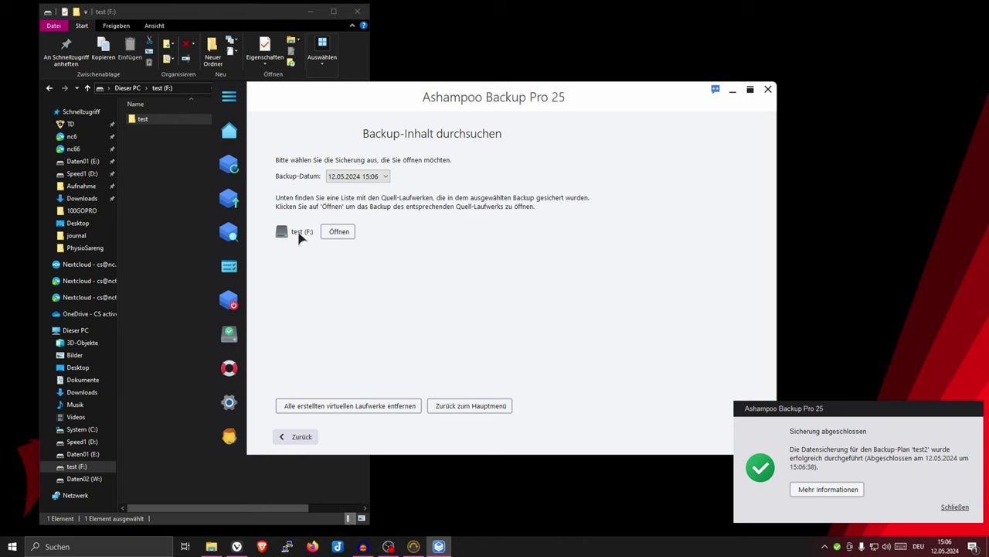
left_click(337, 234)
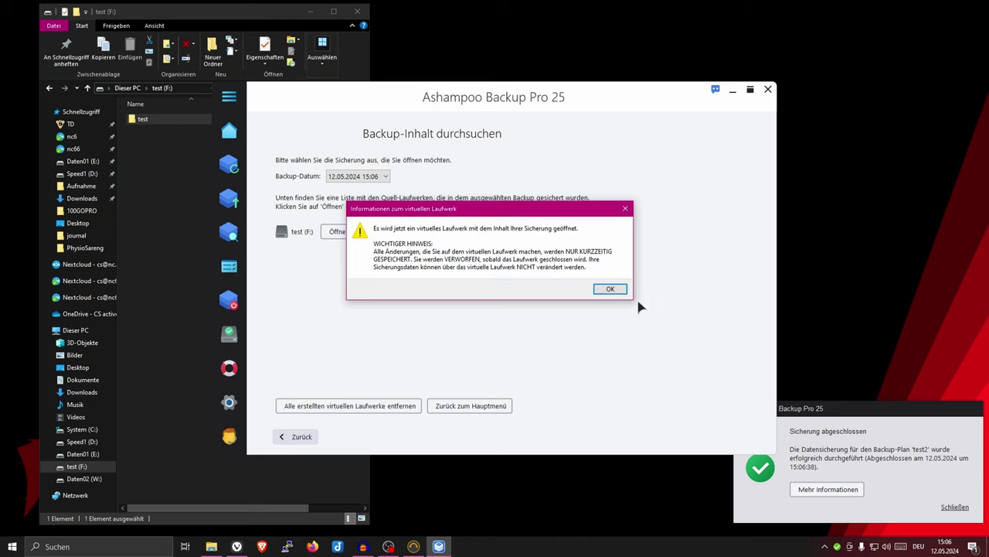
left_click(610, 289)
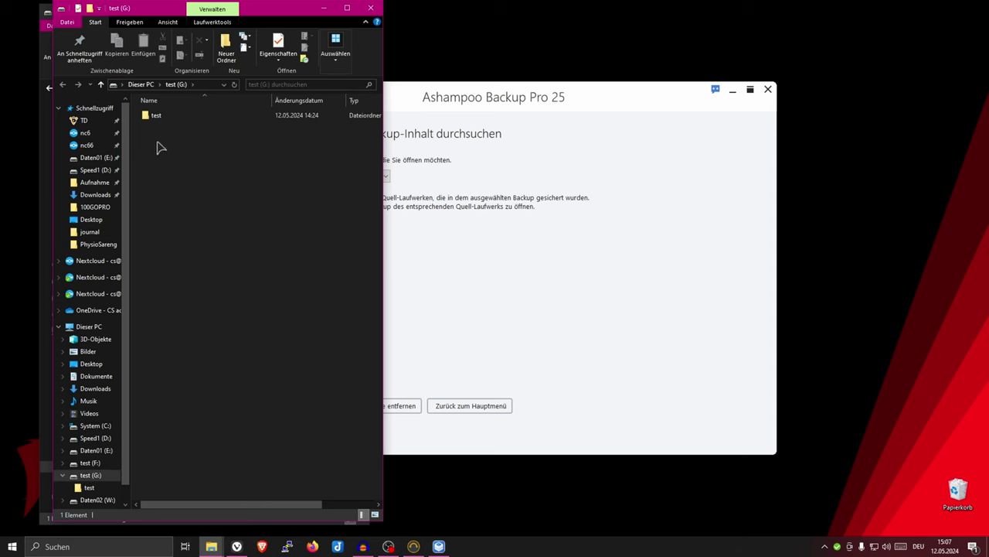
- Open Neues Testdokument.txt and the Excel workbook from the test folder on virtual drive G:, closing each after viewing
left_click(156, 116)
double_click(156, 116)
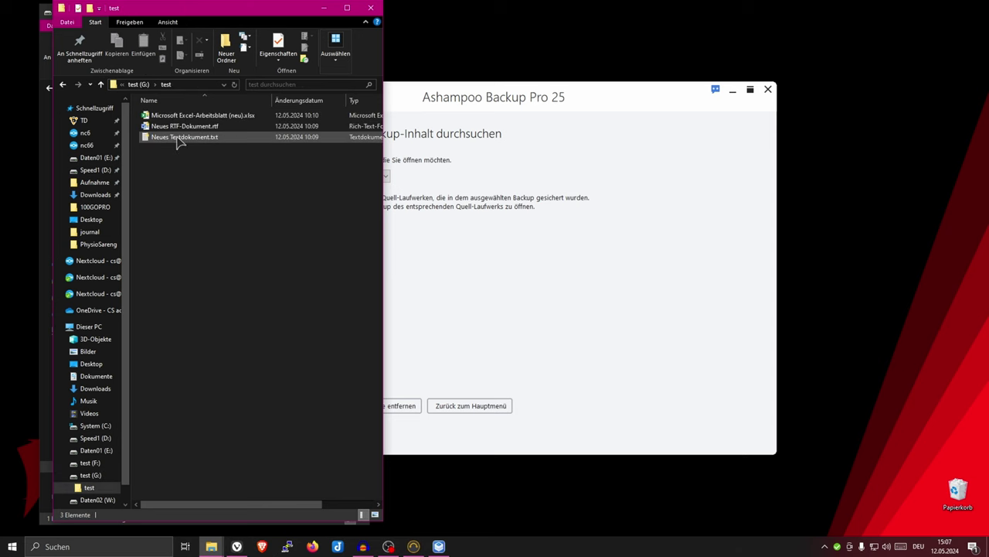
left_click(178, 139)
double_click(177, 139)
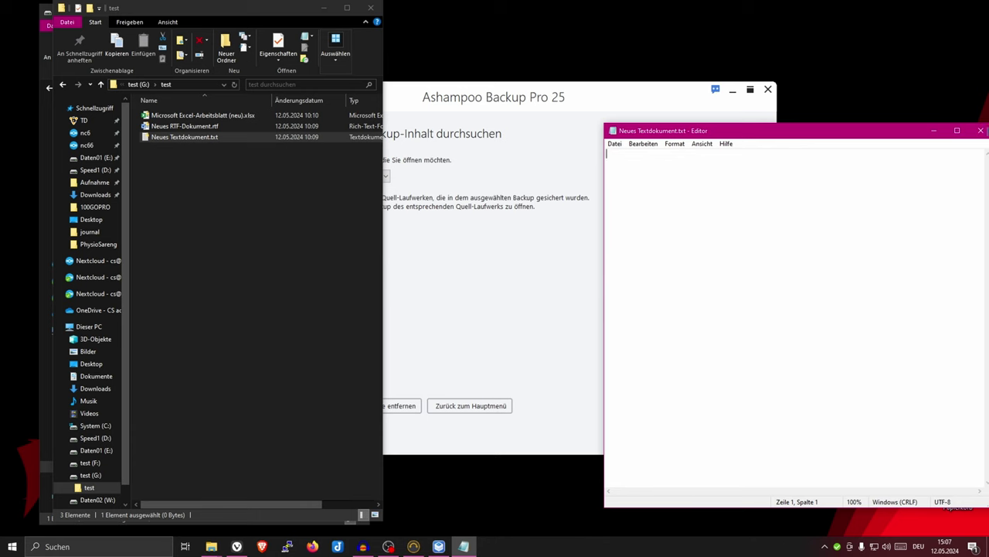
left_click(981, 131)
left_click(207, 117)
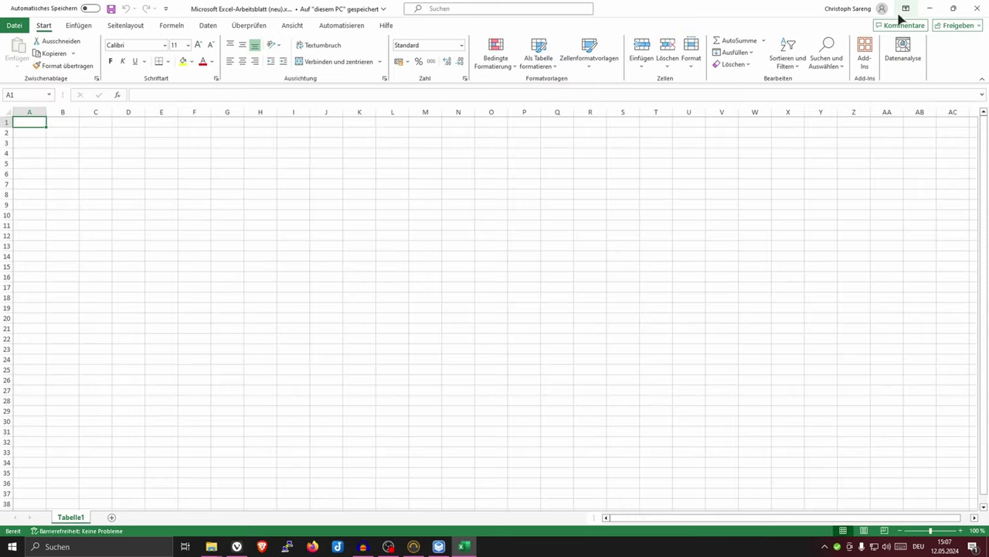
left_click(975, 7)
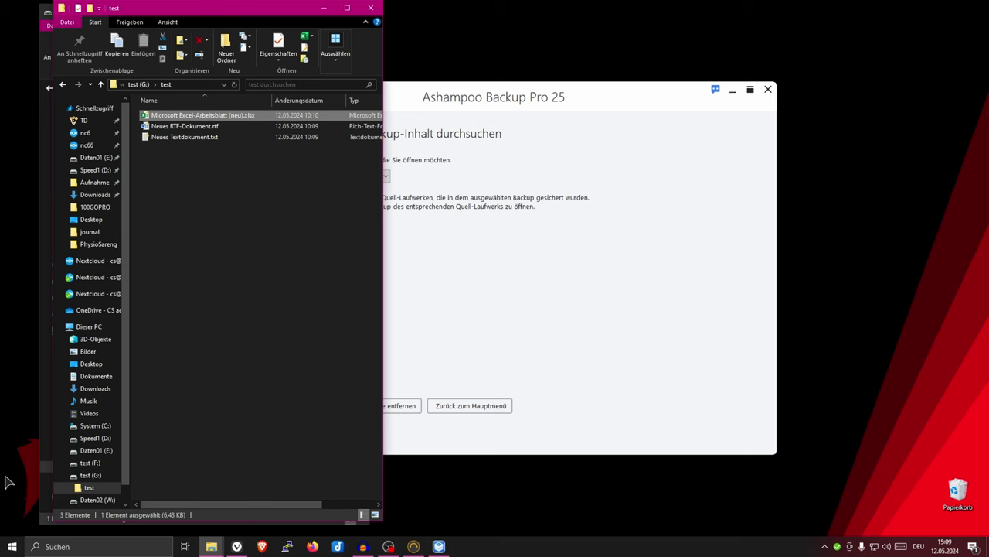
- Switch to the Windows services console (Dienste) and sort the services by name
left_click(11, 545)
type("die")
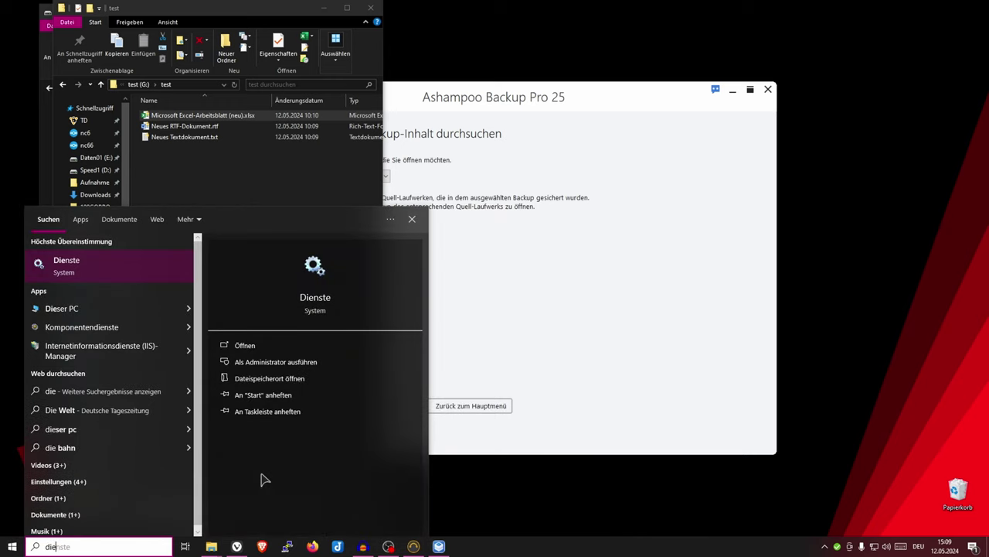
key("Return")
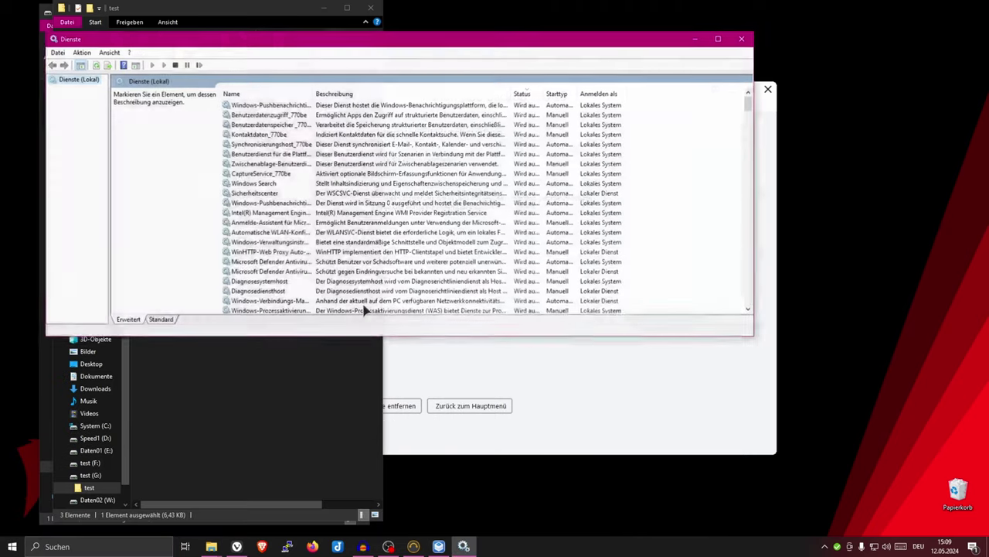
left_click(272, 163)
scroll(275, 177, "down", 1)
scroll(274, 176, "up", 1)
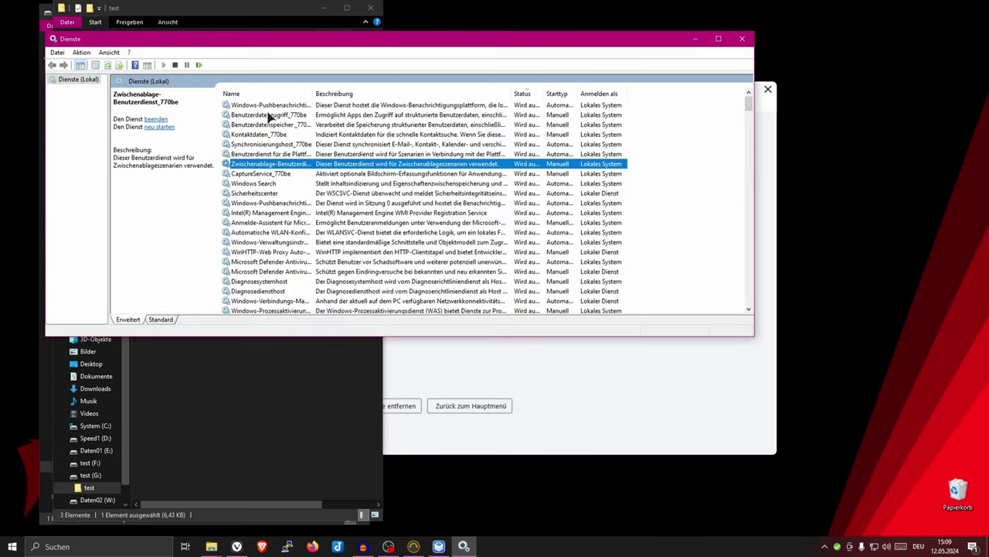
left_click(270, 94)
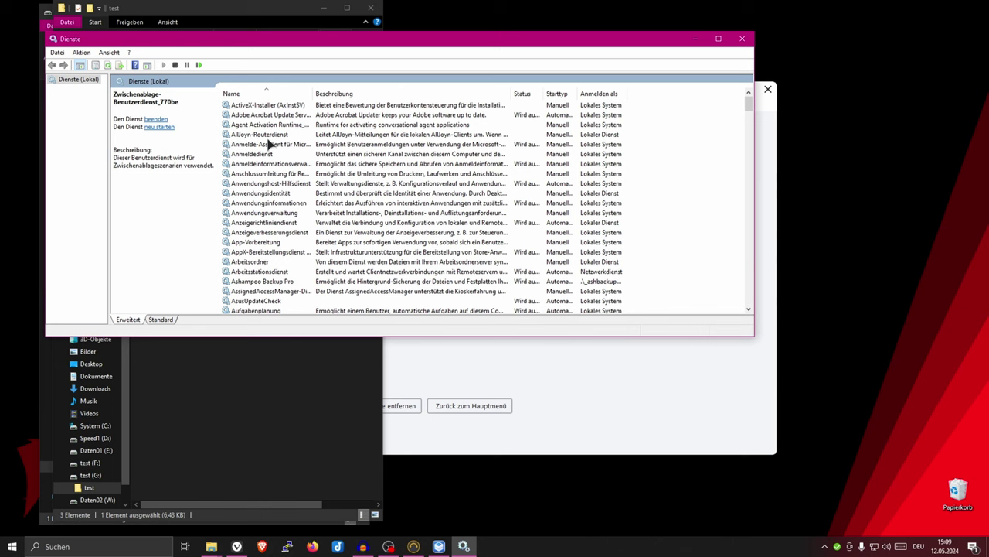
- Check which logon account the Ashampoo Backup Pro service uses, and close its properties without saving changes
scroll(273, 272, "down", 2)
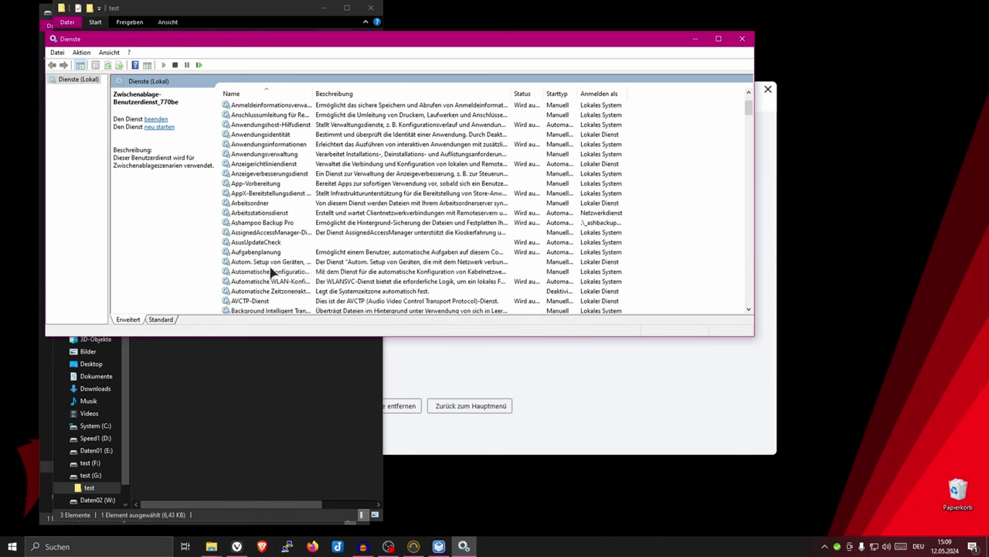
scroll(272, 272, "down", 2)
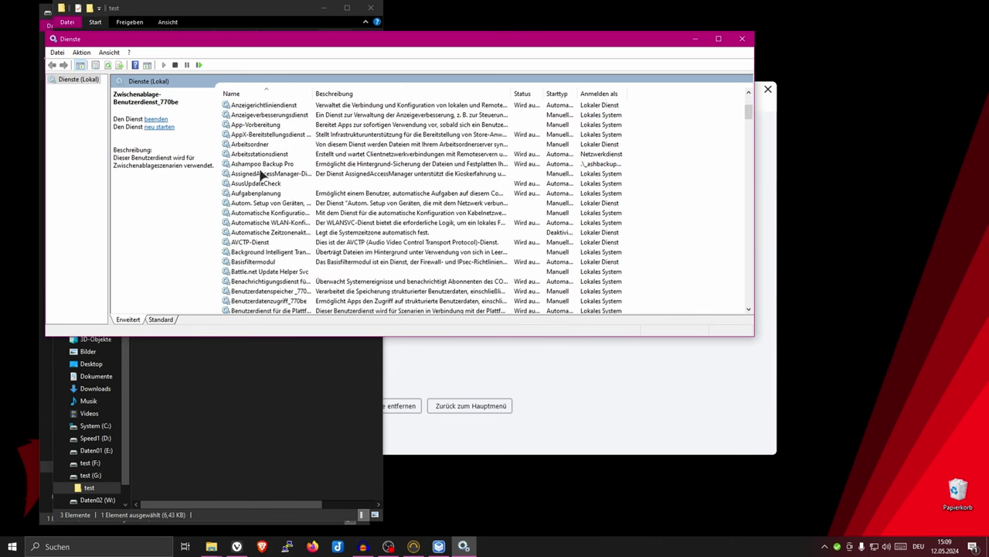
double_click(261, 165)
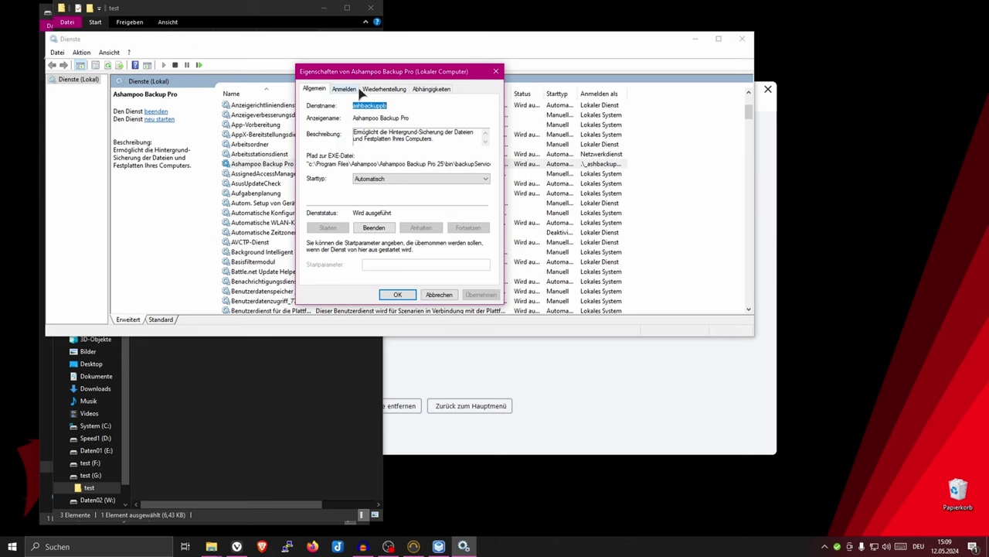
left_click(344, 89)
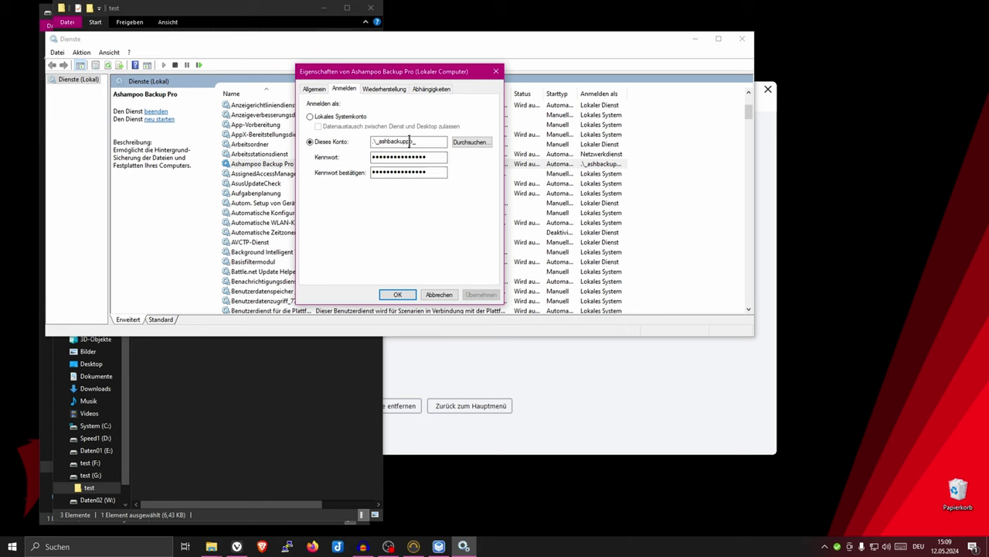
type("b")
left_click(453, 298)
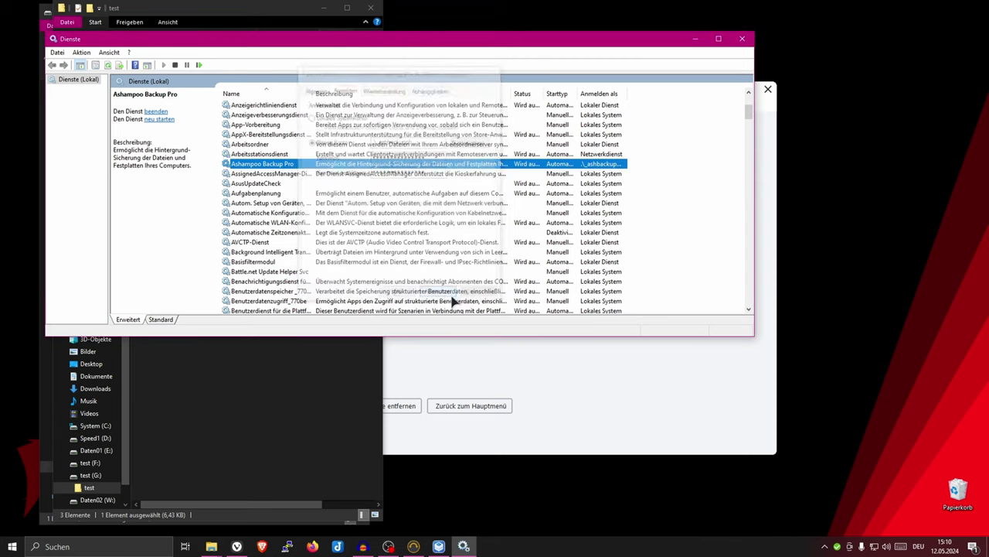